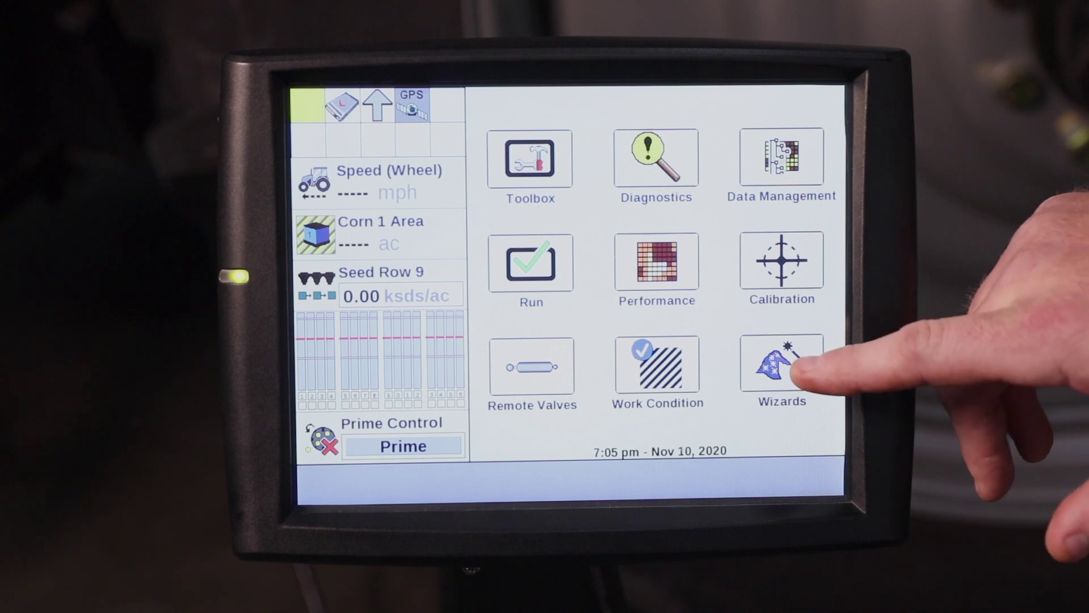
Launch the Full Setup wizard from Wizards and reach its vehicle confirmation note
{"action": "left_click", "coordinate": [787, 365]}
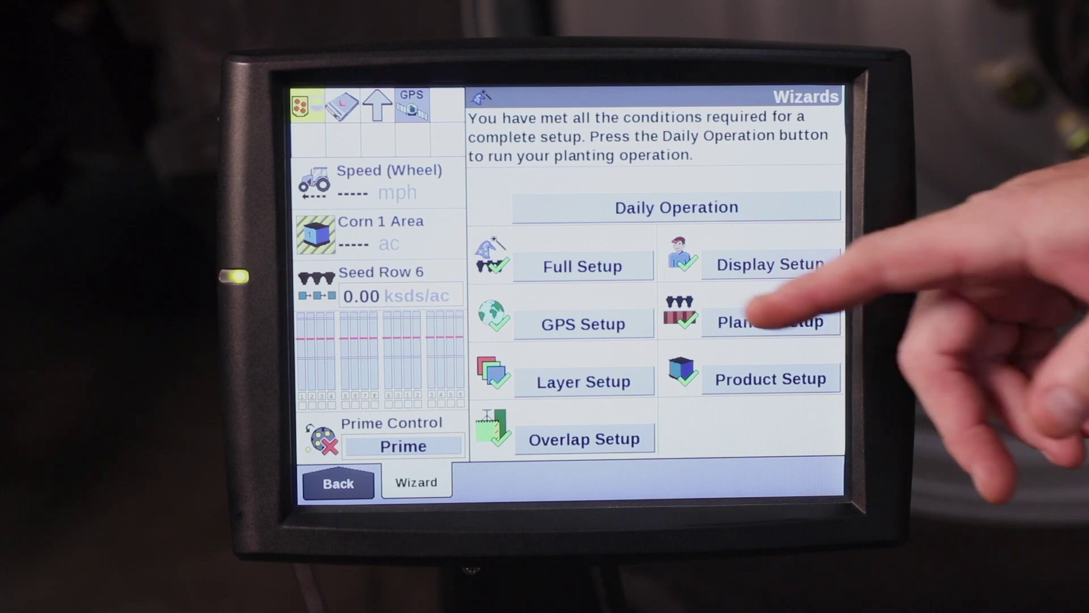
{"action": "left_click", "coordinate": [588, 267]}
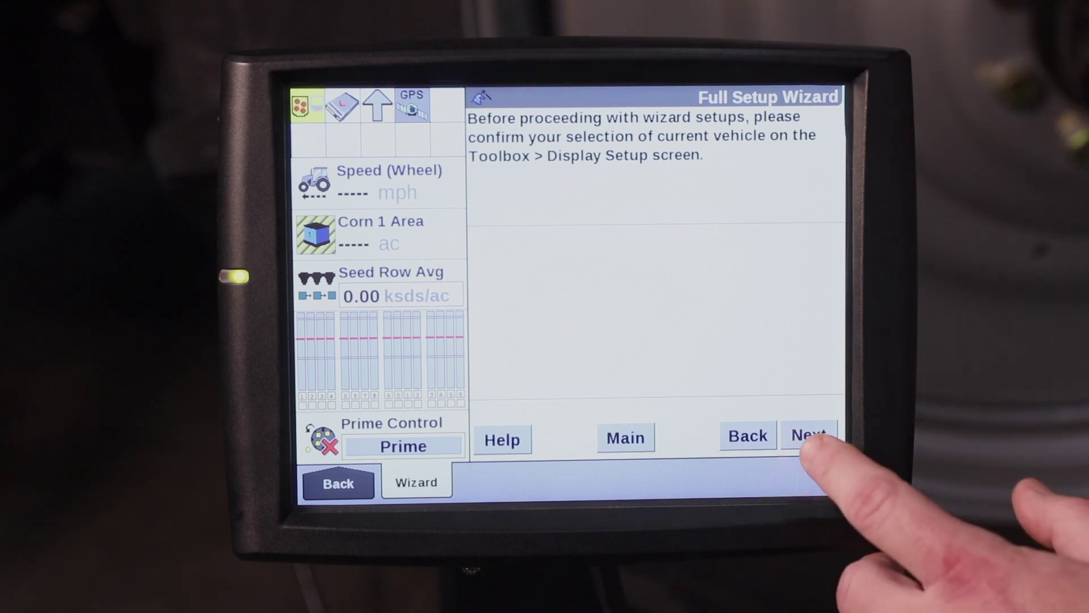
Answer Yes to GPS and section control, and No to prescriptions and container tracking
{"action": "left_click", "coordinate": [809, 435]}
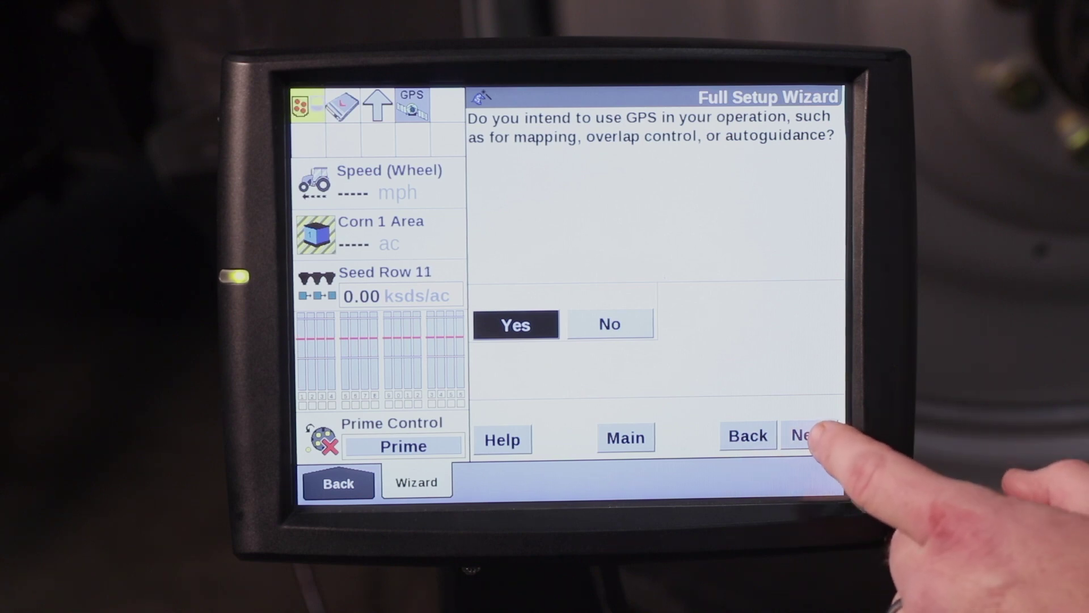
{"action": "left_click", "coordinate": [808, 435]}
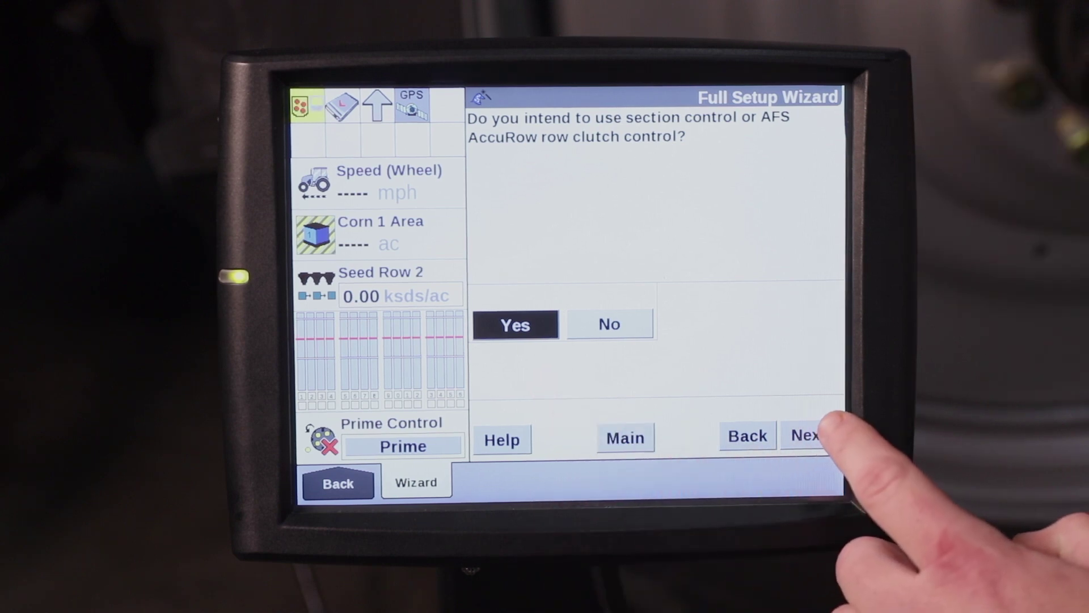
{"action": "left_click", "coordinate": [809, 436]}
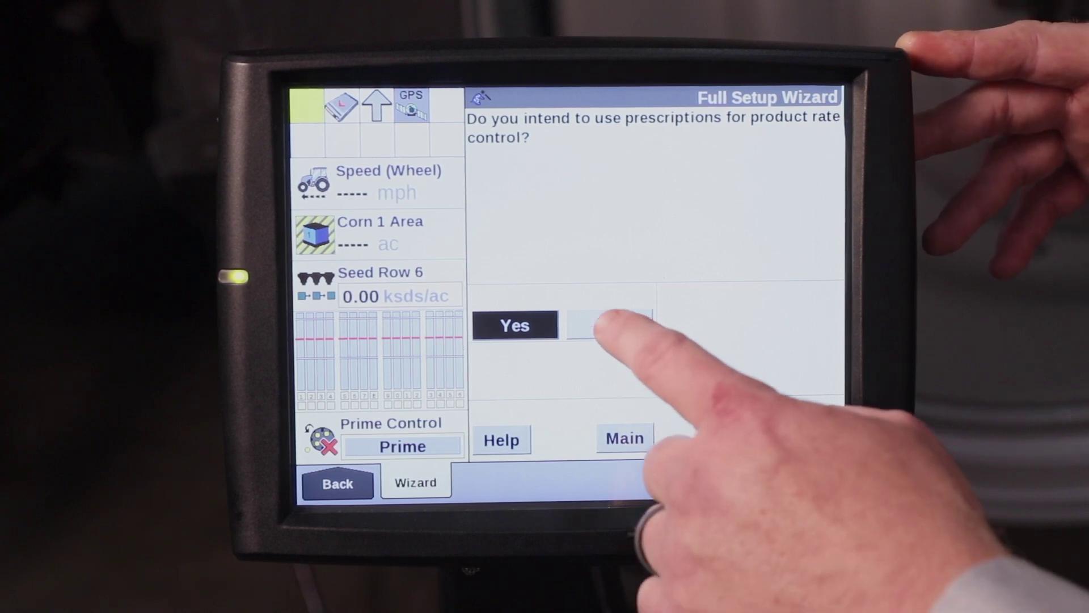
{"action": "left_click", "coordinate": [609, 324]}
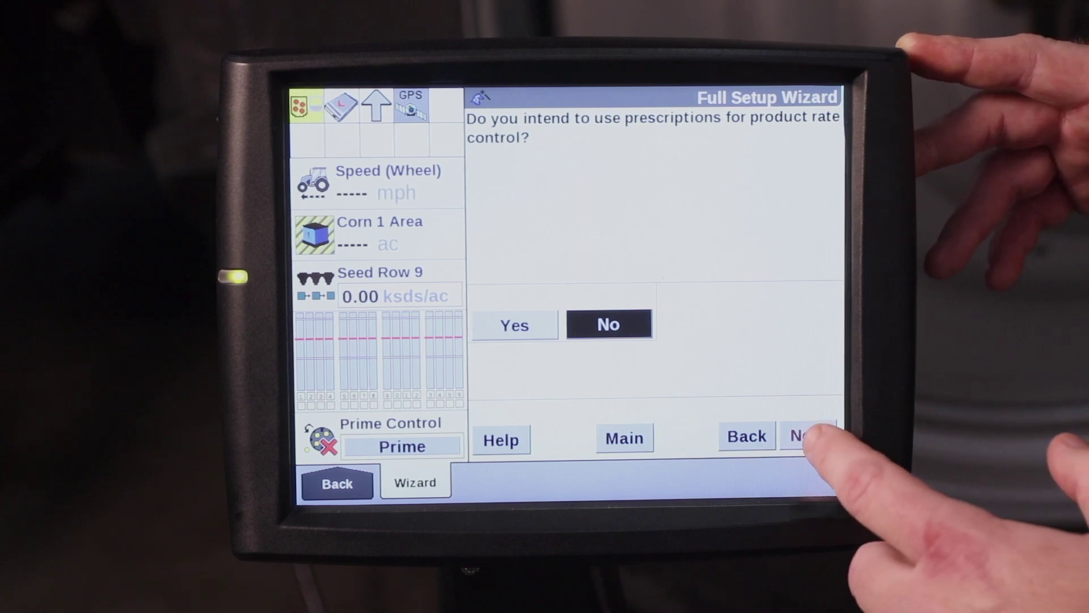
{"action": "left_click", "coordinate": [808, 436]}
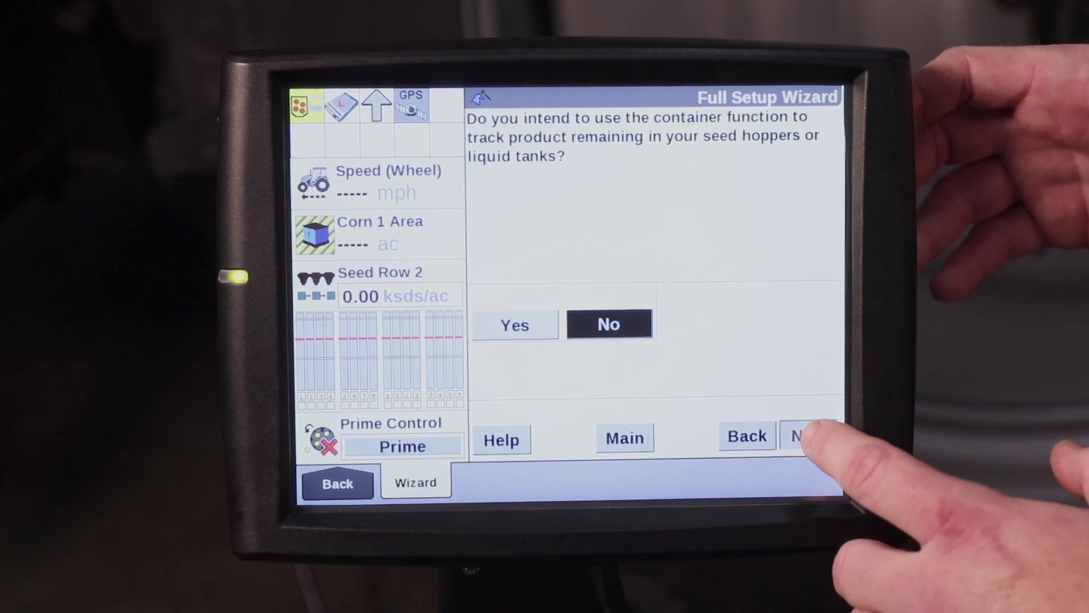
{"action": "left_click", "coordinate": [804, 434]}
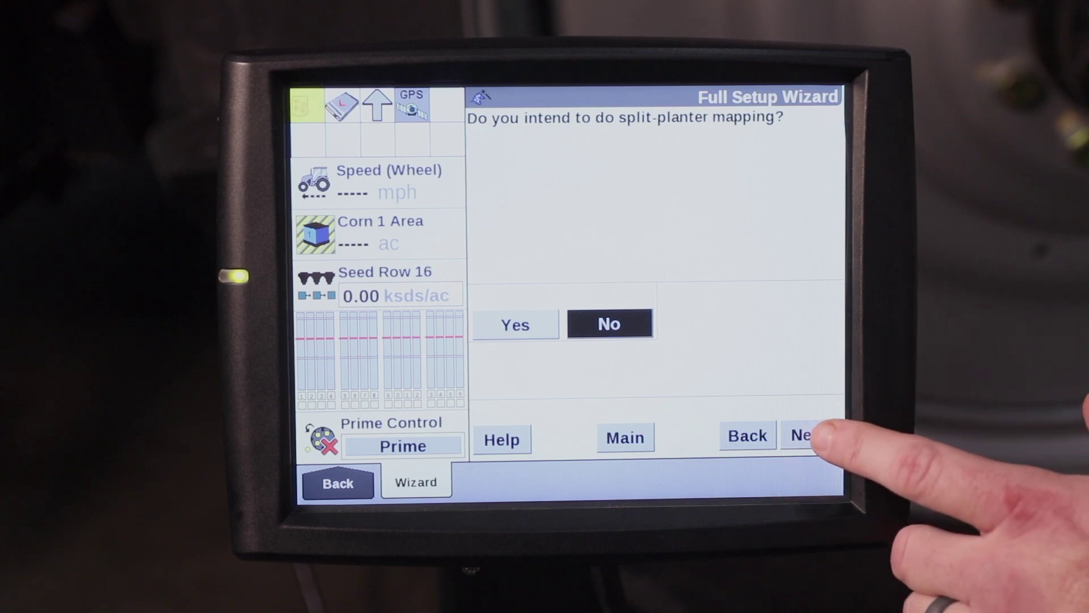
Decline split-planter mapping and answer Yes to the liquid fertilizer system
{"action": "left_click", "coordinate": [809, 435]}
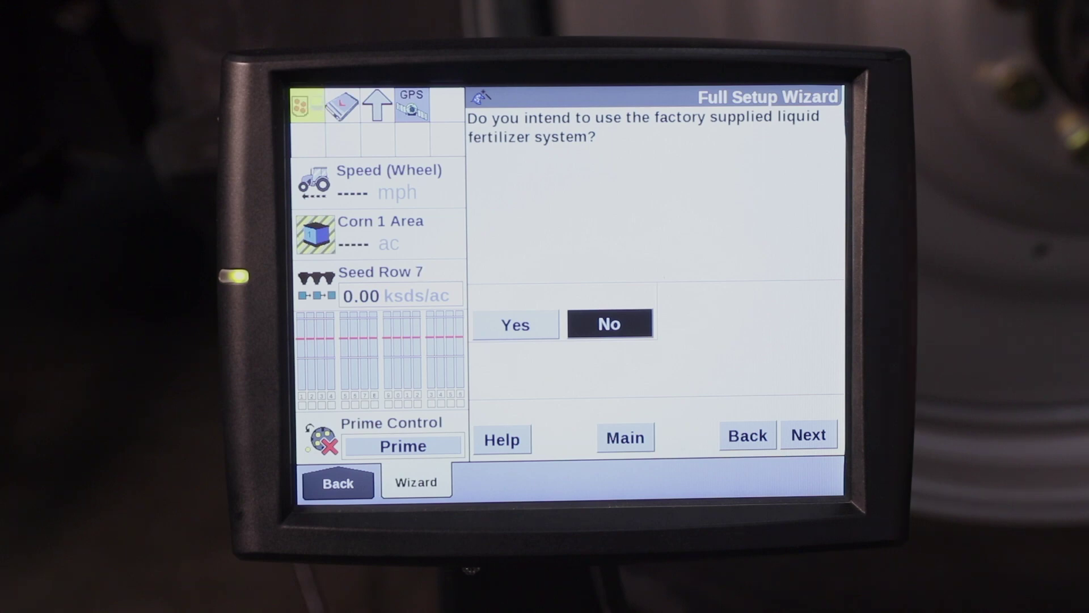
{"action": "left_click", "coordinate": [516, 324]}
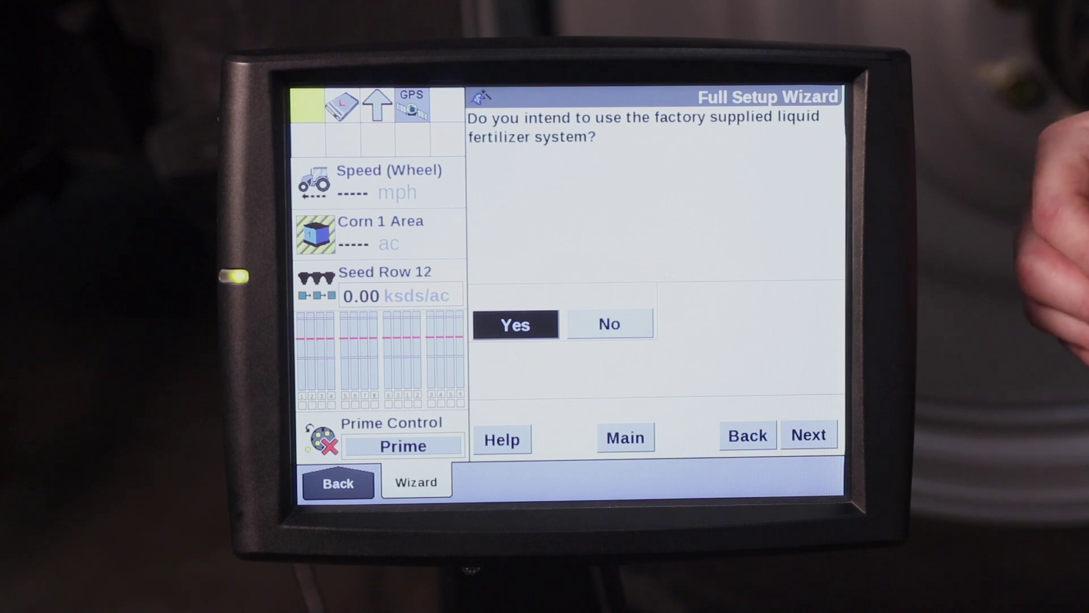
{"action": "left_click", "coordinate": [809, 435]}
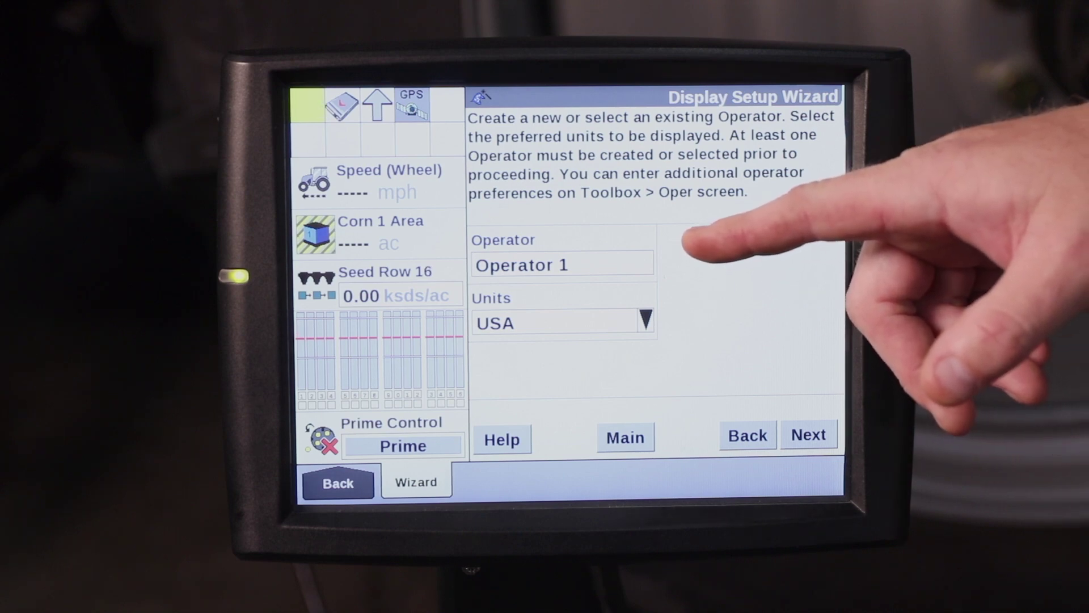
Check the operator list and close it without changes, keeping Operator 1
{"action": "left_click", "coordinate": [672, 264]}
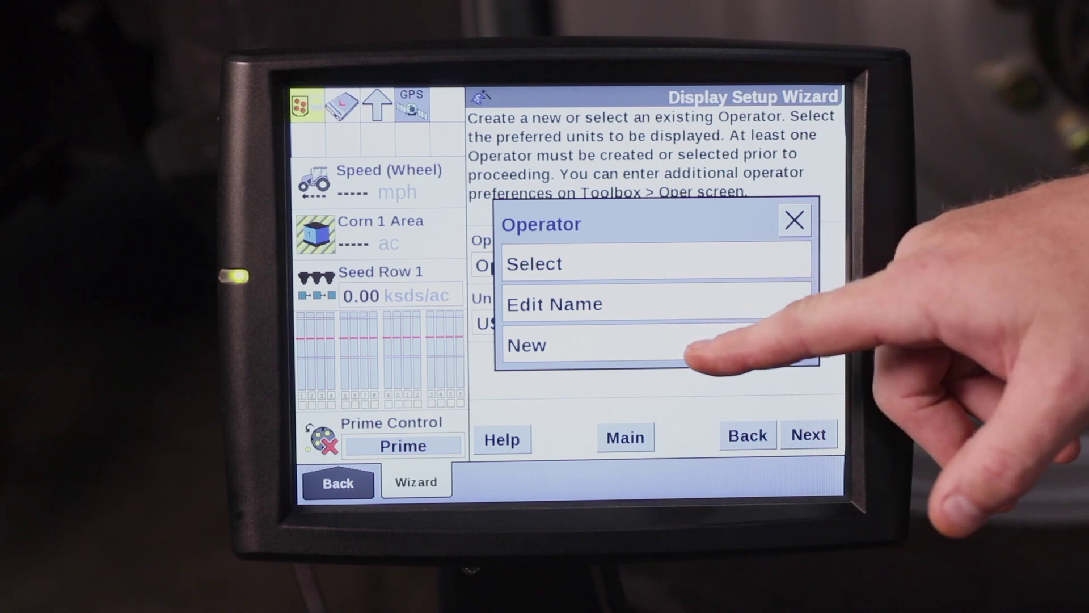
{"action": "left_click", "coordinate": [723, 264]}
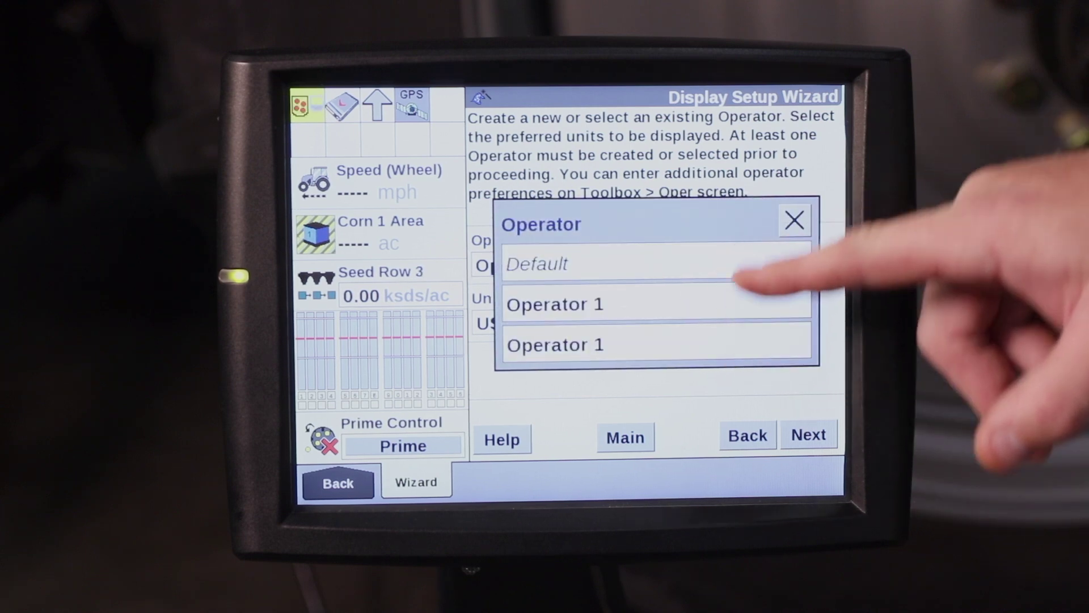
{"action": "left_click", "coordinate": [794, 220]}
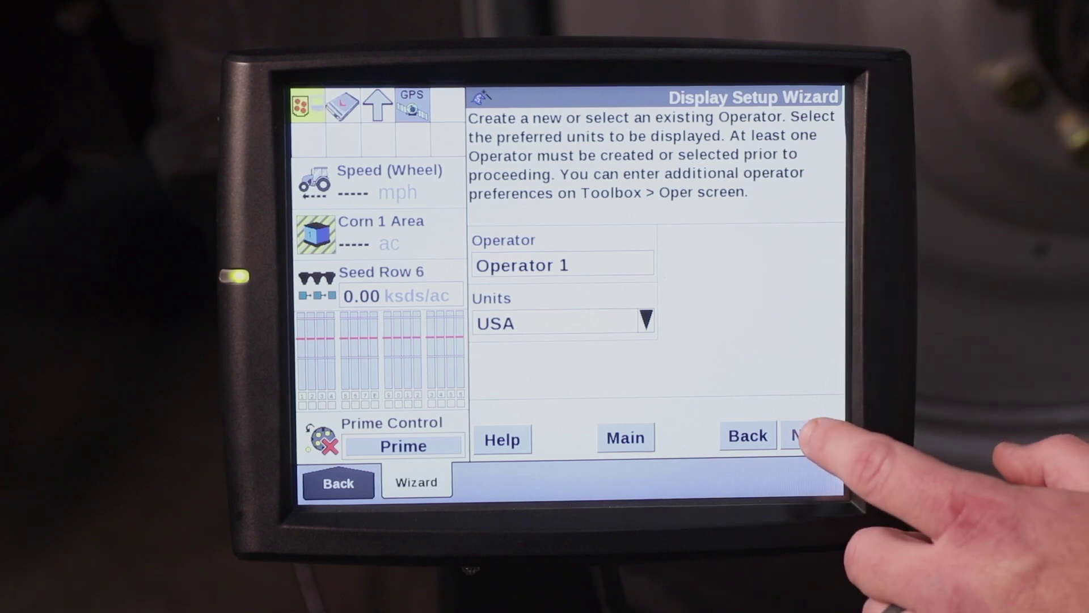
Accept USA units, Corn crop, and grower CASE IH, farm AMES, field HOME PLACE
{"action": "left_click", "coordinate": [806, 435]}
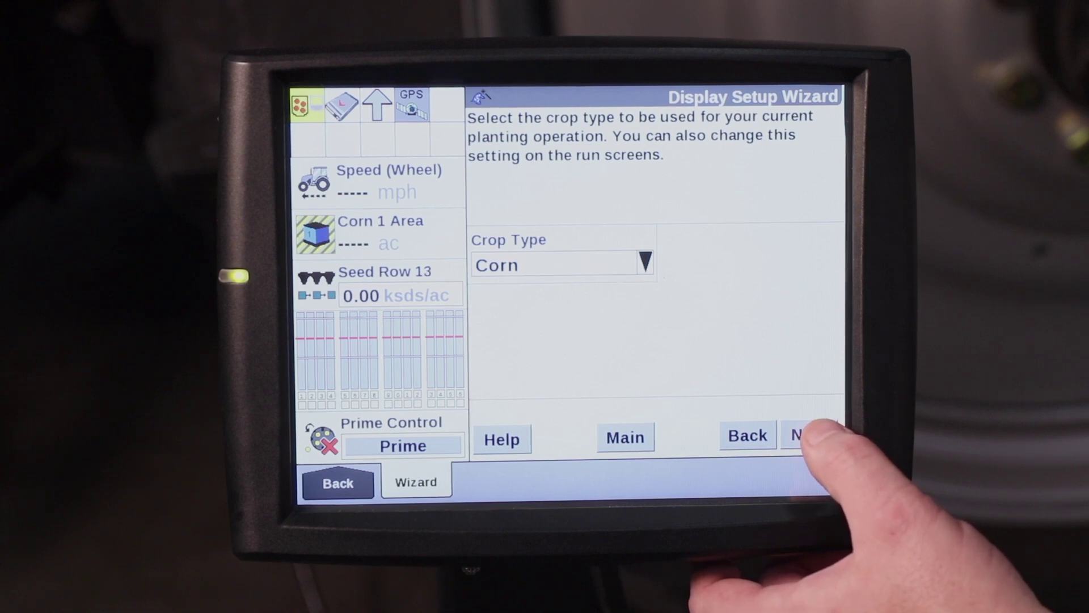
{"action": "left_click", "coordinate": [810, 435]}
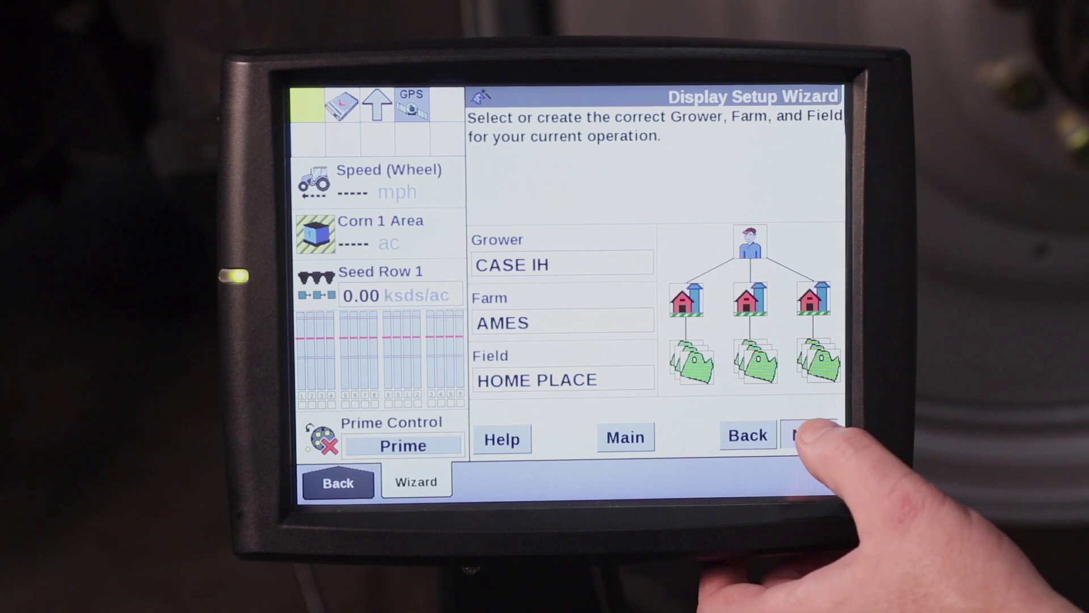
{"action": "left_click", "coordinate": [808, 436]}
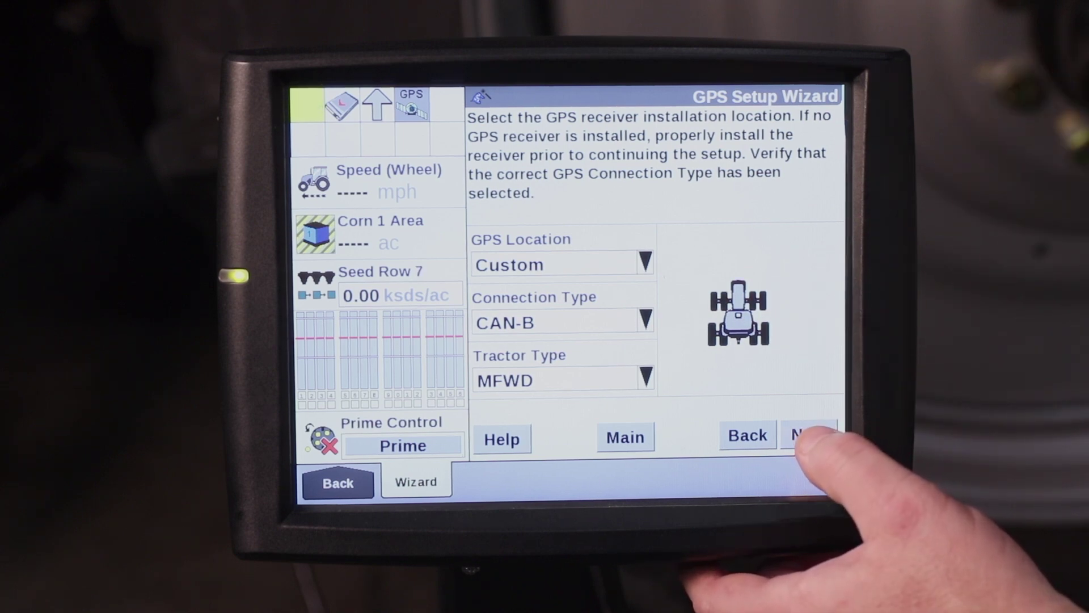
{"action": "left_click", "coordinate": [808, 435]}
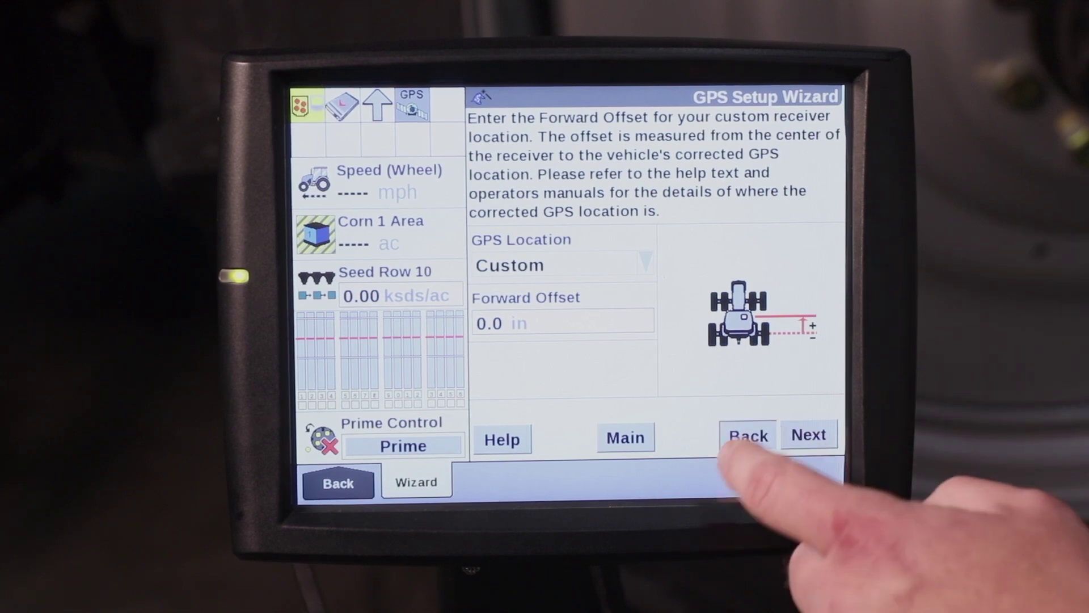
{"action": "left_click", "coordinate": [742, 441]}
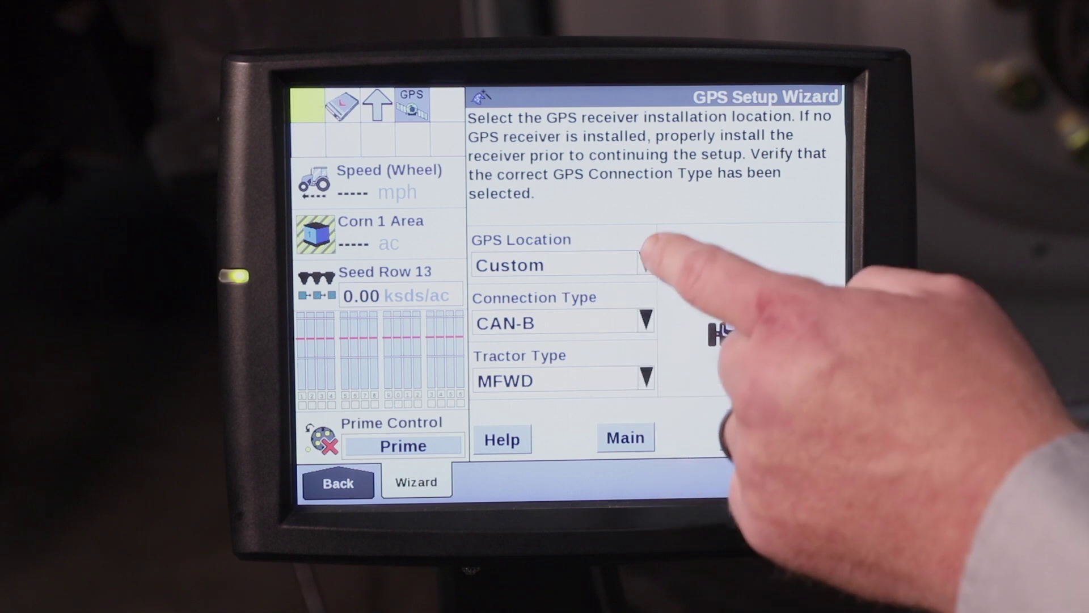
{"action": "left_click", "coordinate": [645, 260]}
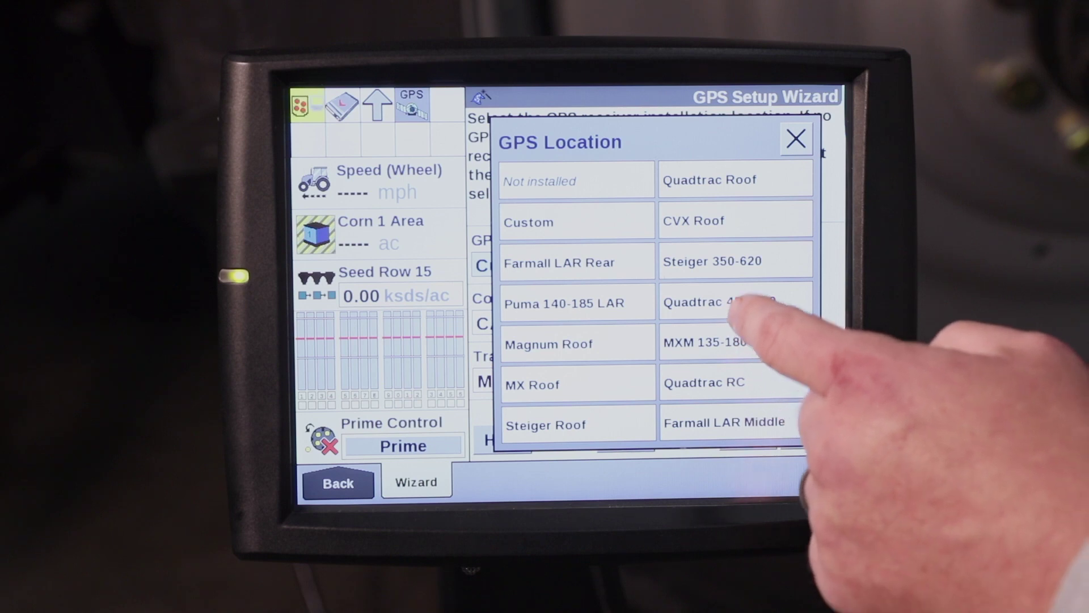
Set the GPS receiver location to Steiger 350-620 and accept the forward, right and height offsets
{"action": "left_click", "coordinate": [731, 261]}
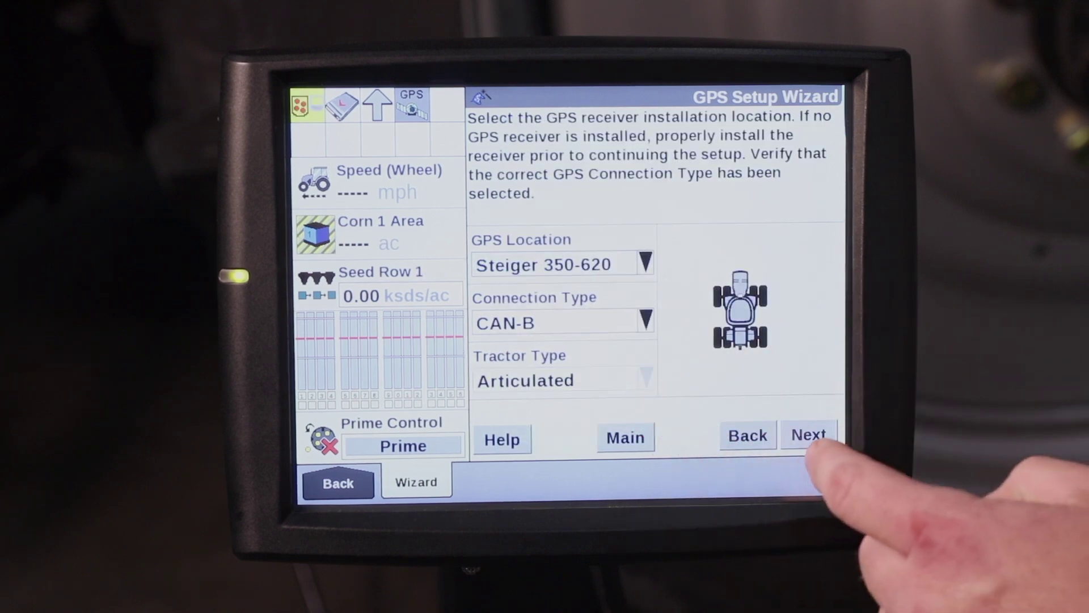
{"action": "left_click", "coordinate": [808, 436]}
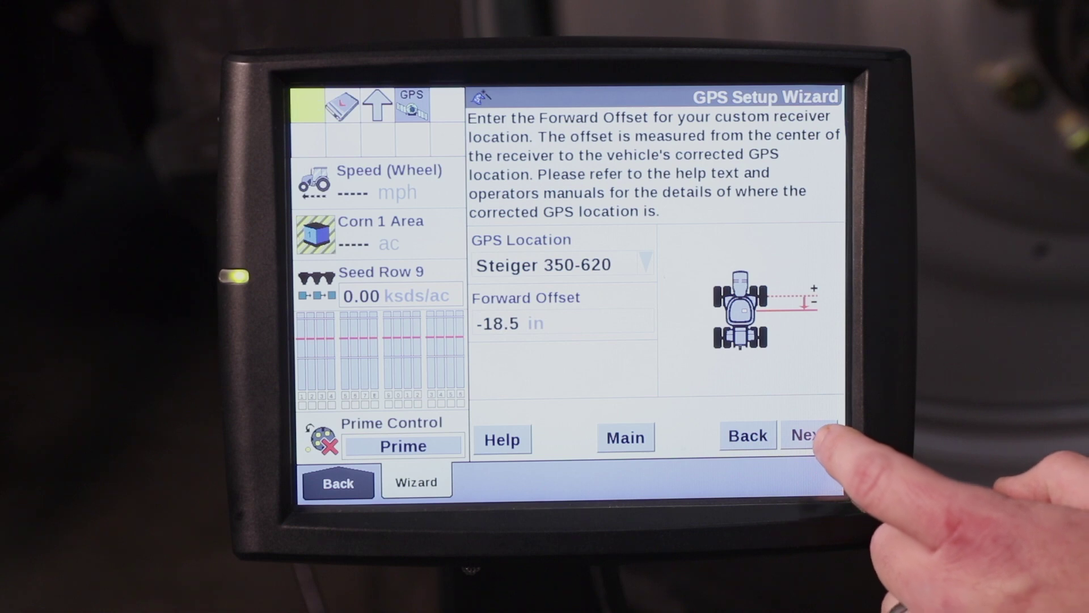
{"action": "left_click", "coordinate": [807, 436]}
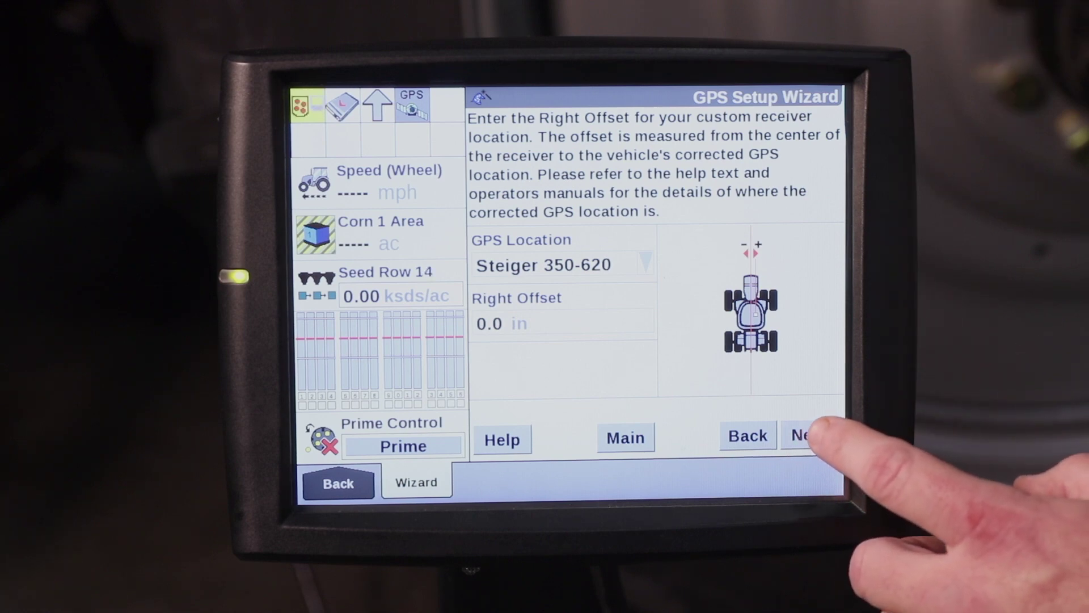
{"action": "left_click", "coordinate": [809, 434]}
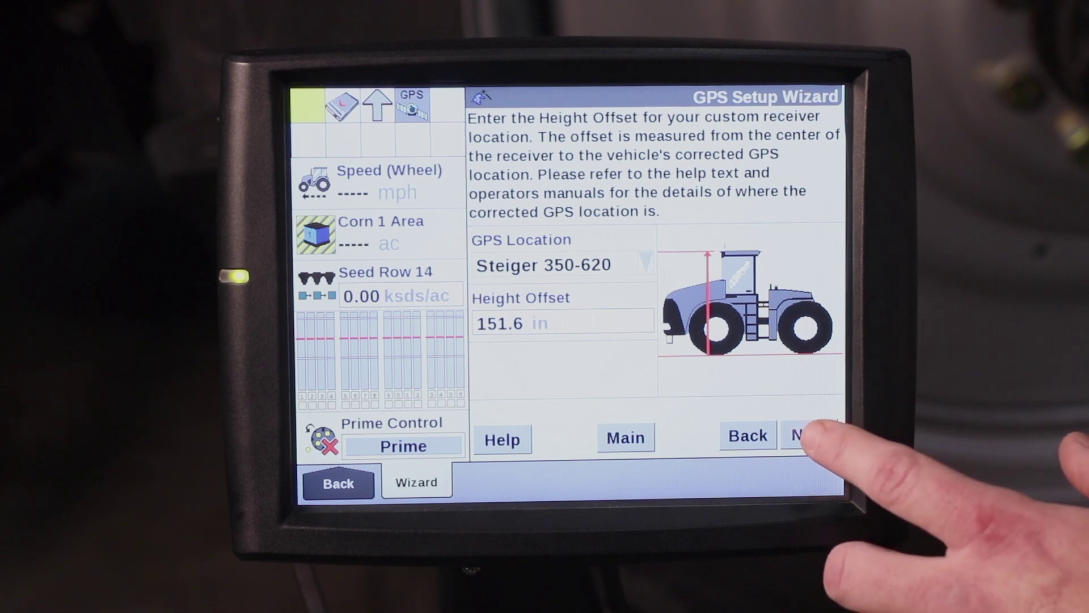
{"action": "left_click", "coordinate": [809, 435]}
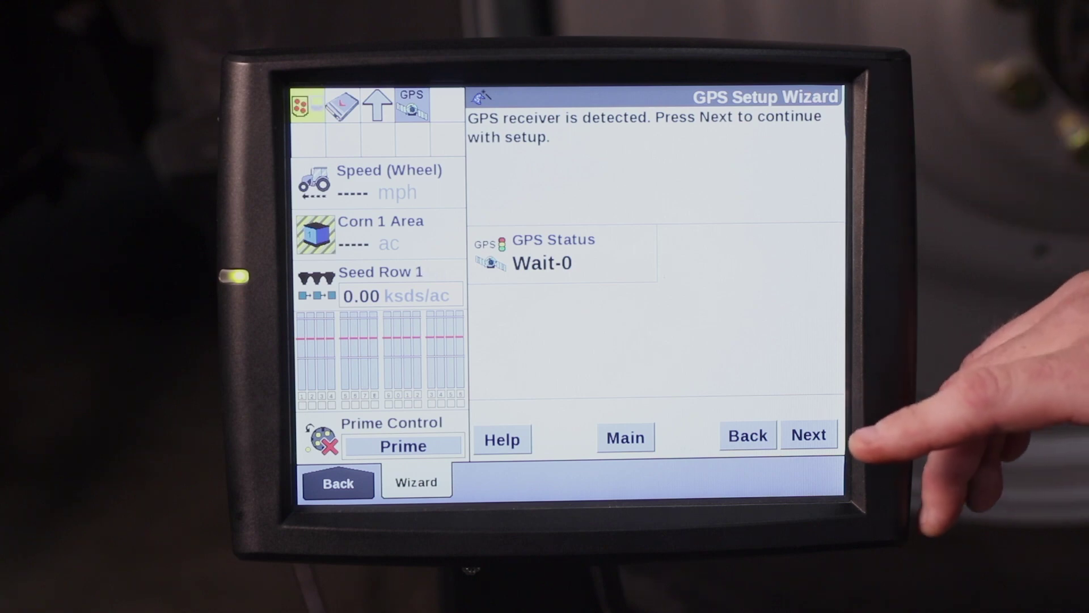
Pass the GPS status and DGPS pages and accept the planter's rows per section
{"action": "left_click", "coordinate": [809, 435]}
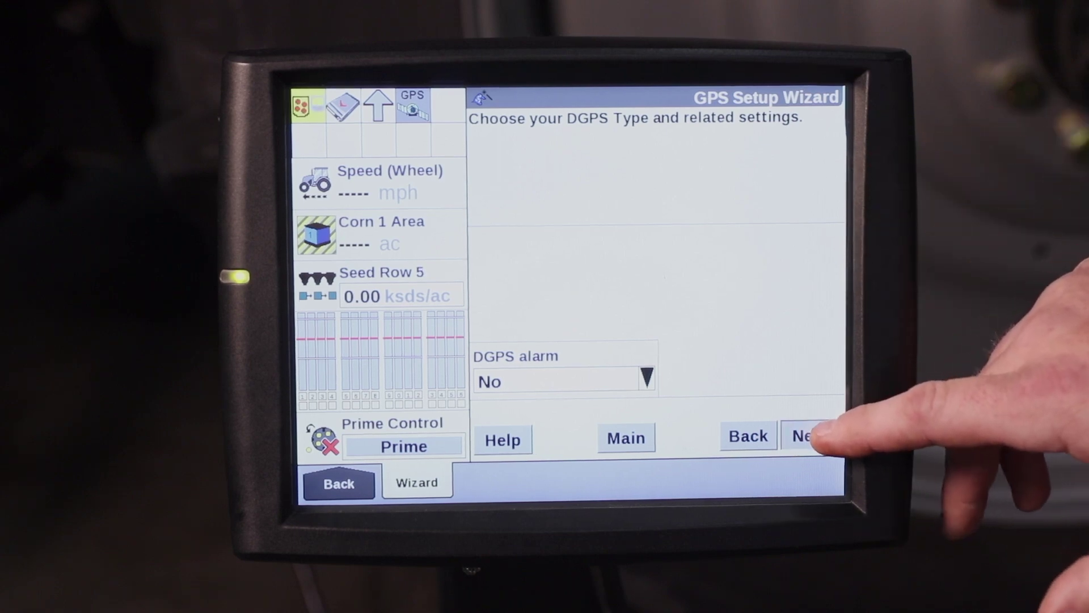
{"action": "left_click", "coordinate": [809, 435]}
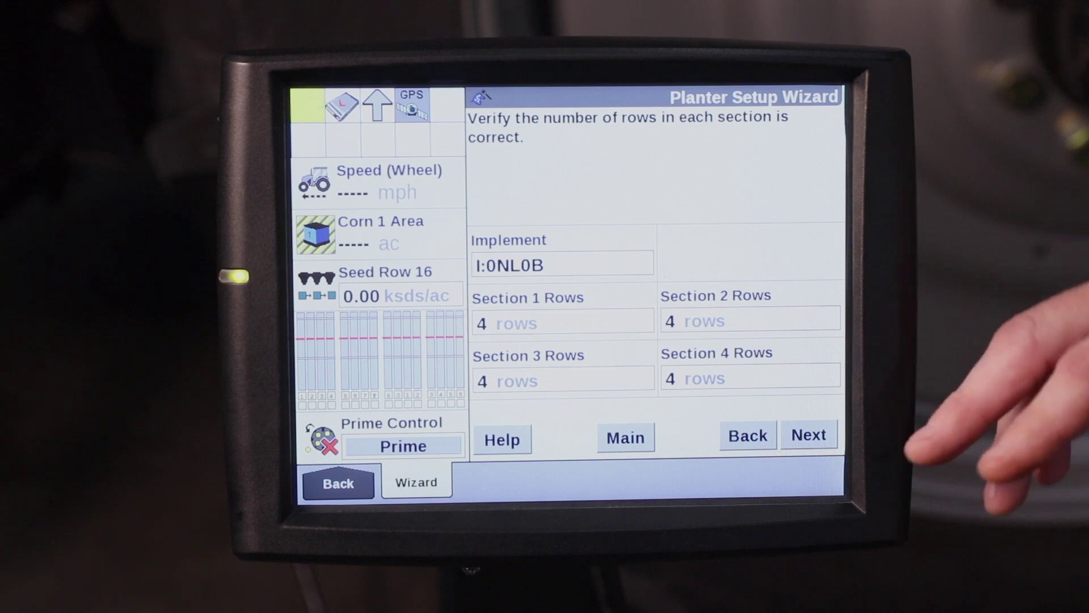
{"action": "left_click", "coordinate": [809, 434]}
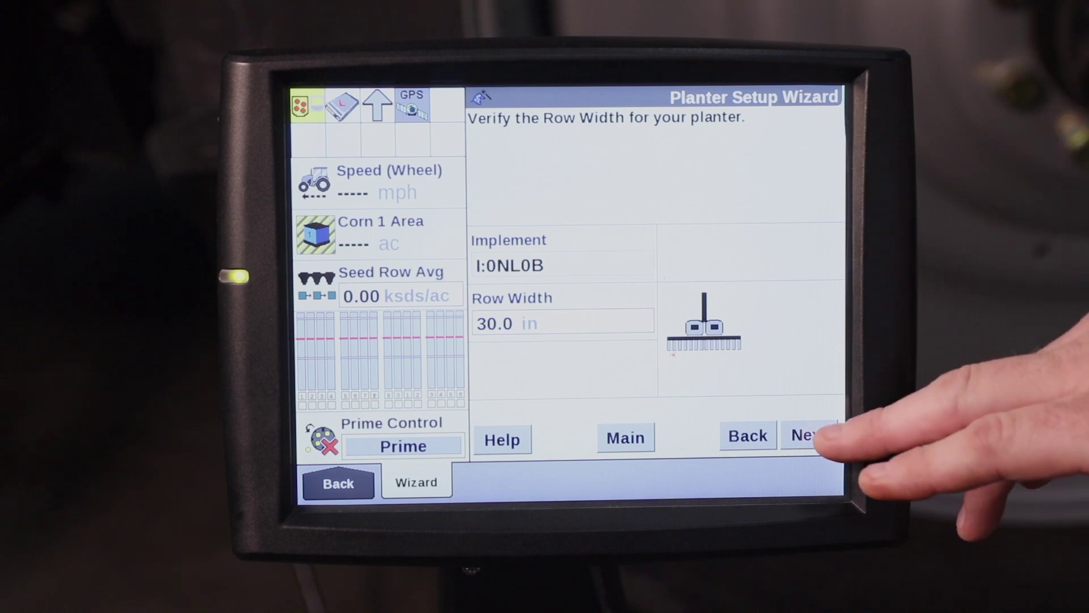
Accept the 30.0 in row width to reach the 144.0 in bar distance
{"action": "left_click", "coordinate": [809, 436]}
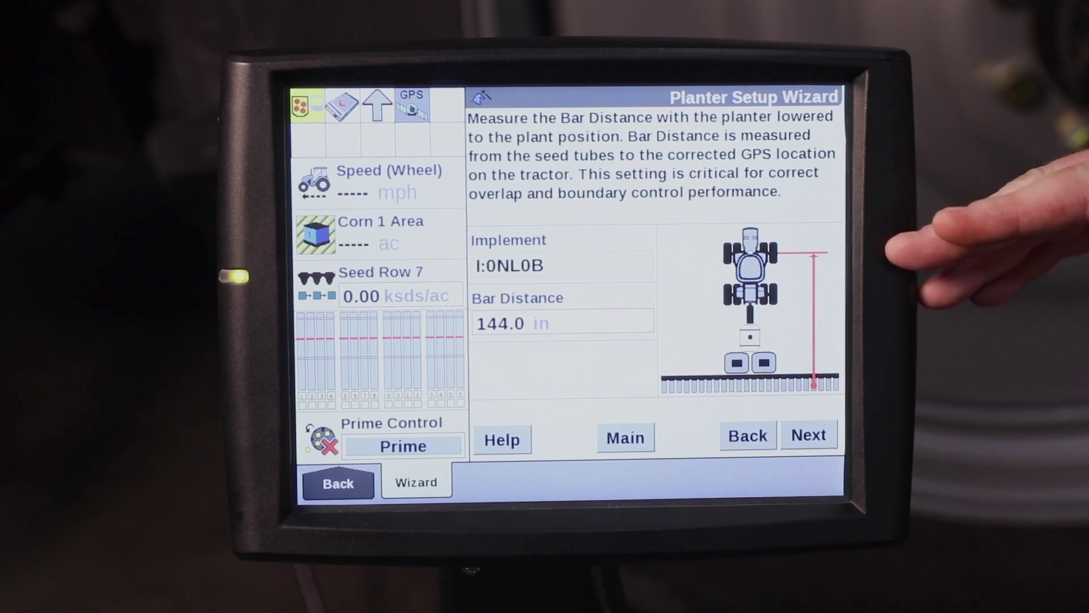
Set the outer clutch group size to 1 row, correcting an initial entry of 2
{"action": "left_click", "coordinate": [809, 435]}
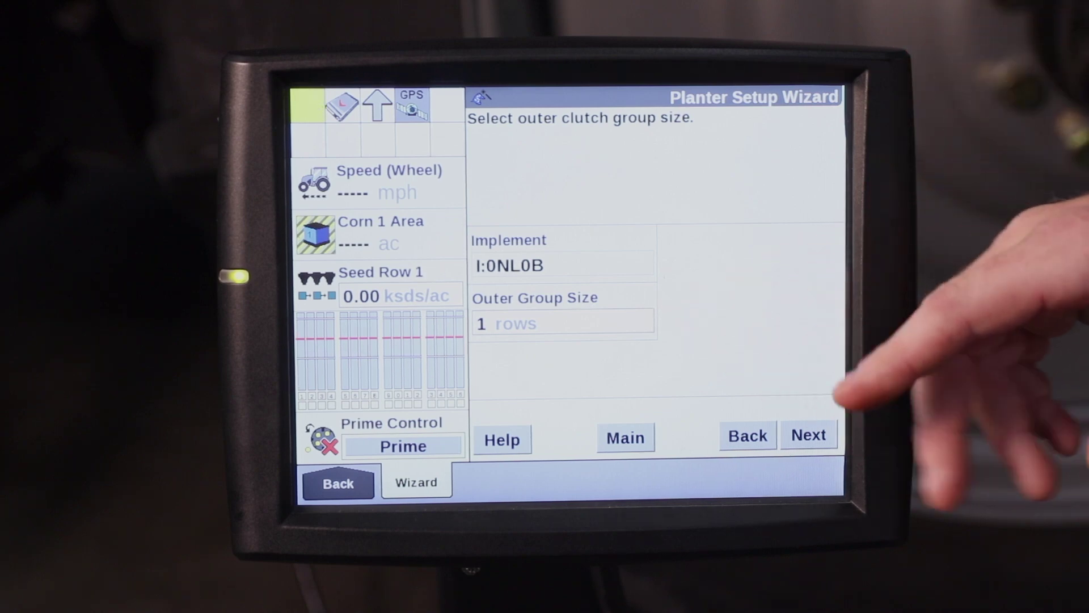
{"action": "left_click", "coordinate": [528, 324]}
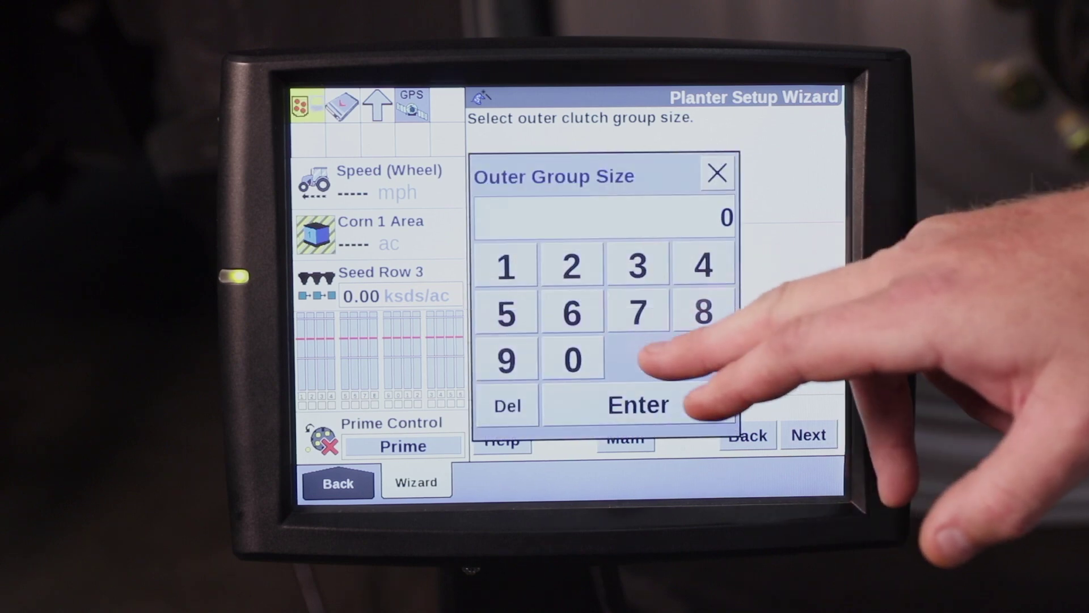
{"action": "left_click", "coordinate": [573, 266]}
{"action": "left_click", "coordinate": [640, 405]}
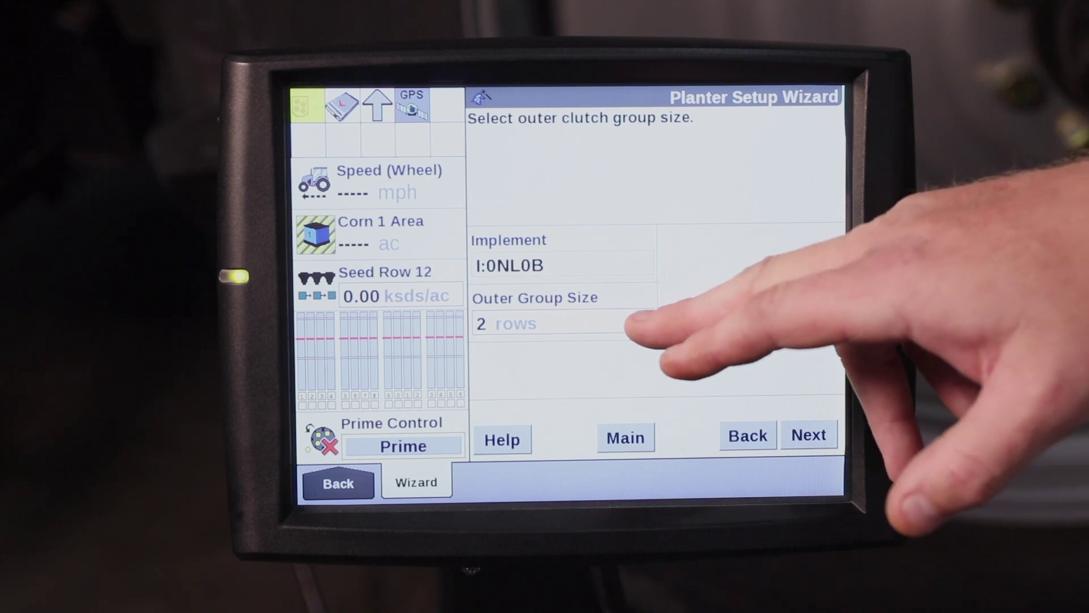
{"action": "left_click", "coordinate": [638, 325]}
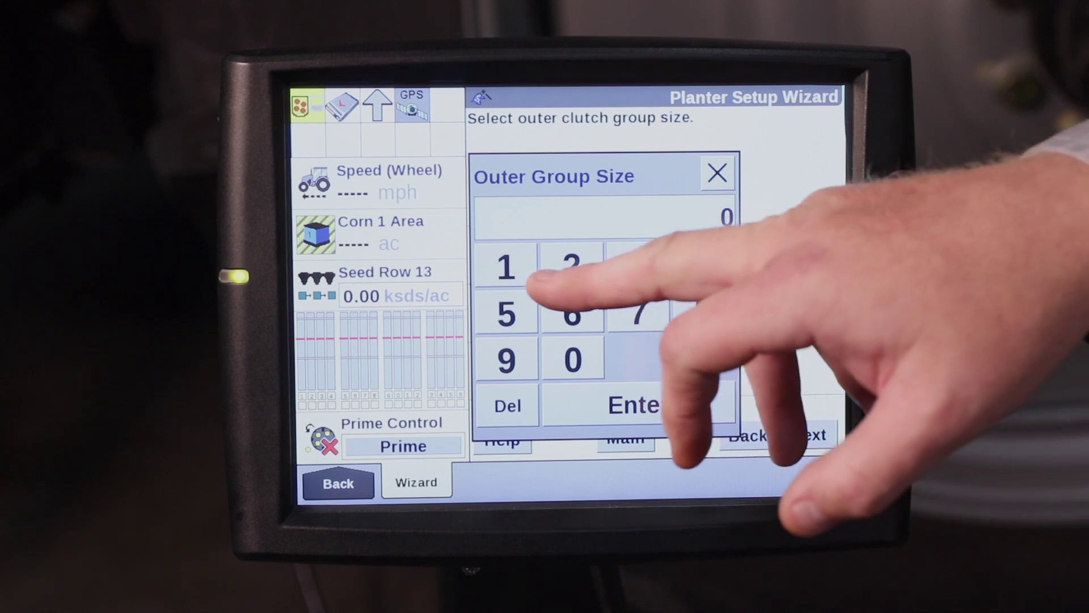
{"action": "left_click", "coordinate": [505, 268]}
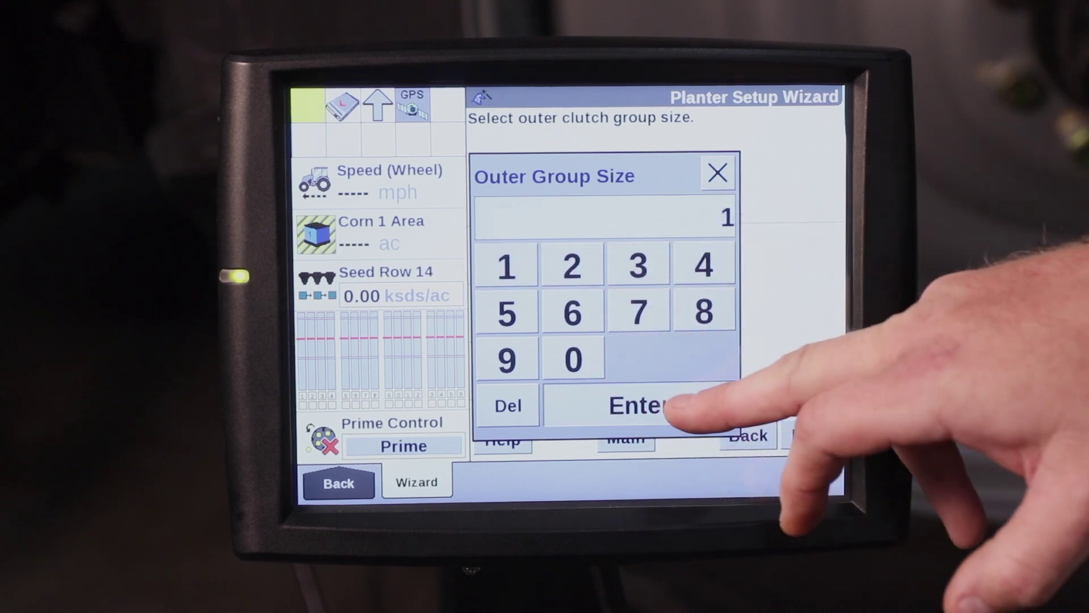
{"action": "left_click", "coordinate": [639, 405]}
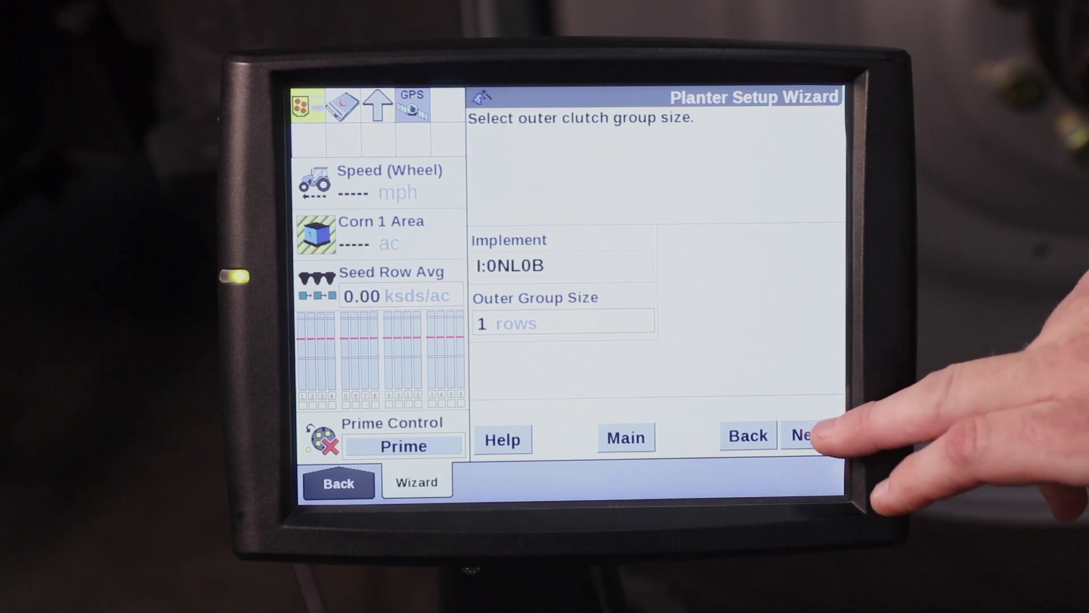
{"action": "left_click", "coordinate": [808, 436]}
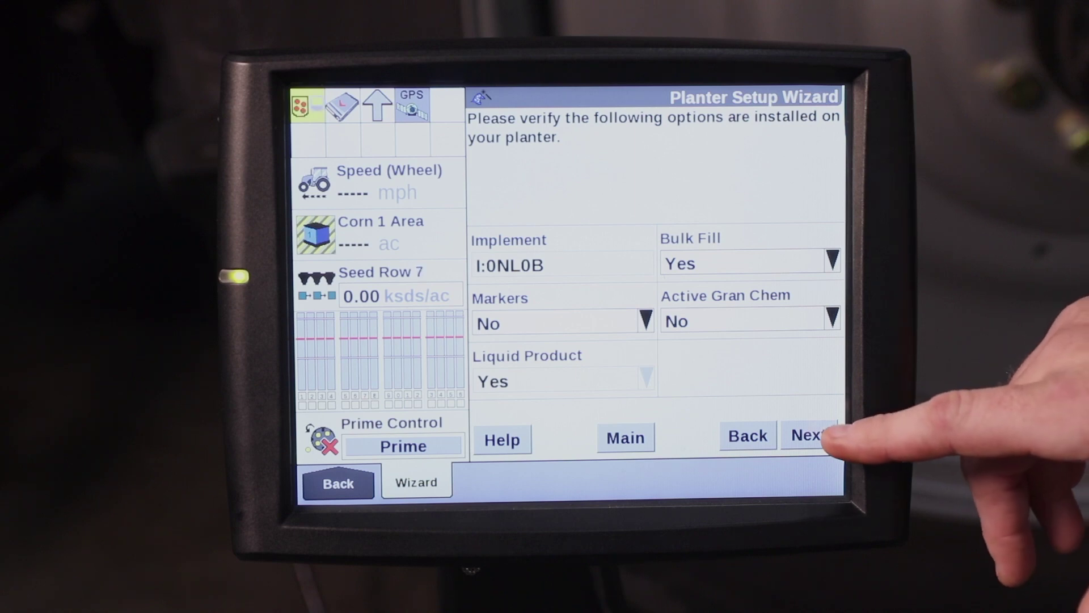
Accept Bulk Fill and Liquid Product Yes, Markers and Active Gran Chem No
{"action": "left_click", "coordinate": [809, 435]}
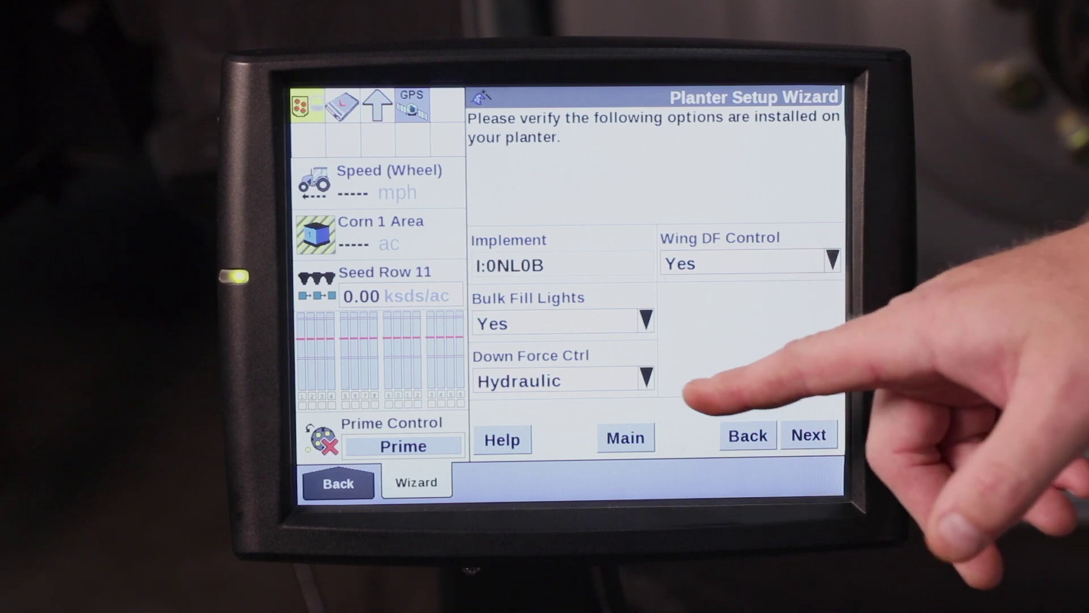
Try Pneumatic down force control, then set it back to Hydraulic
{"action": "left_click", "coordinate": [634, 381]}
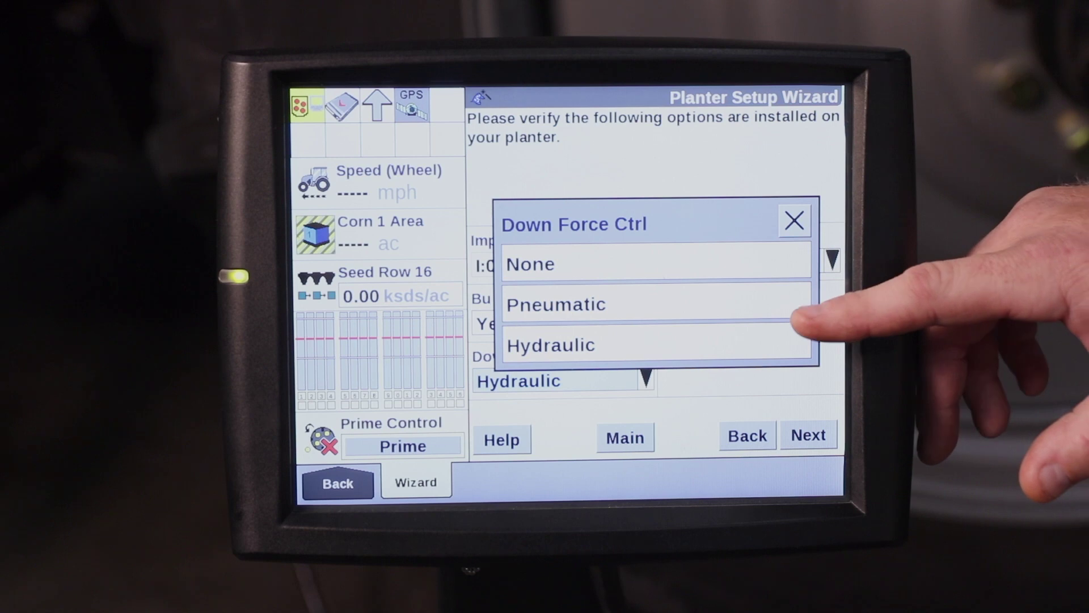
{"action": "left_click", "coordinate": [756, 343]}
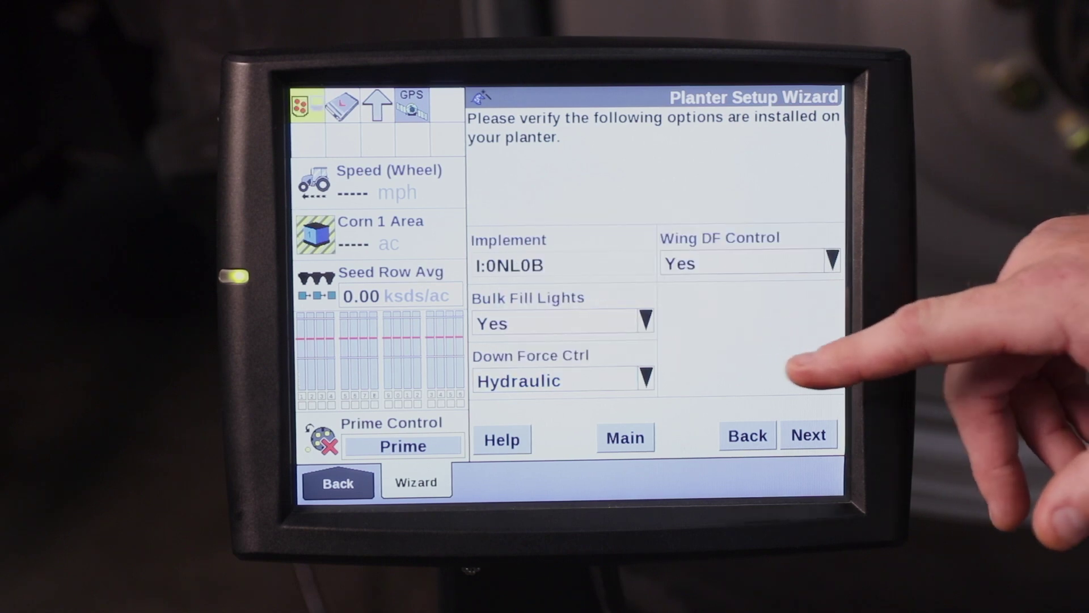
{"action": "left_click", "coordinate": [640, 379]}
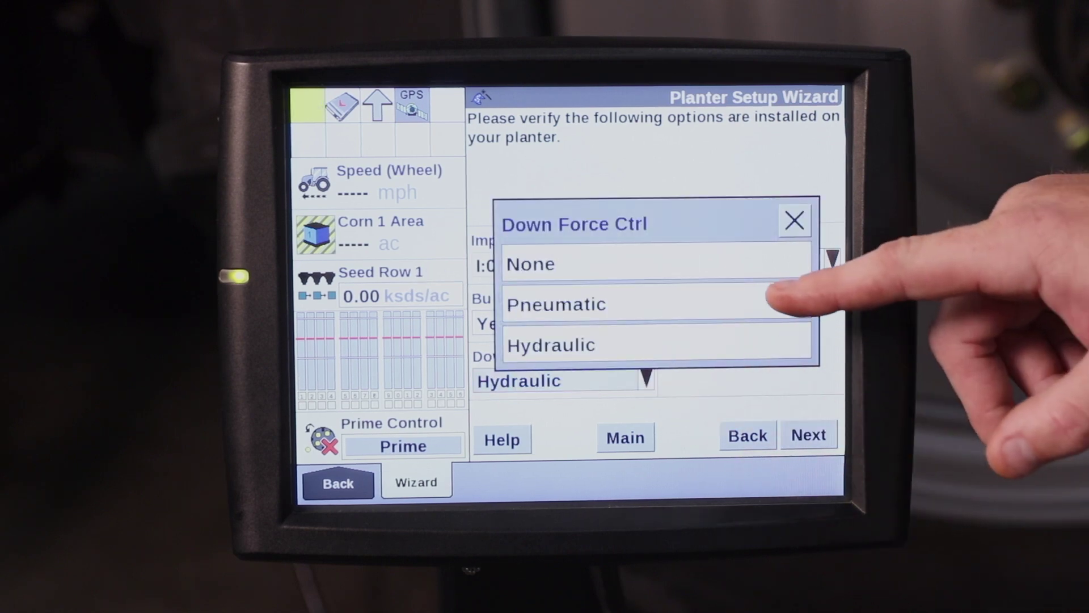
{"action": "left_click", "coordinate": [770, 300]}
{"action": "left_click", "coordinate": [652, 380]}
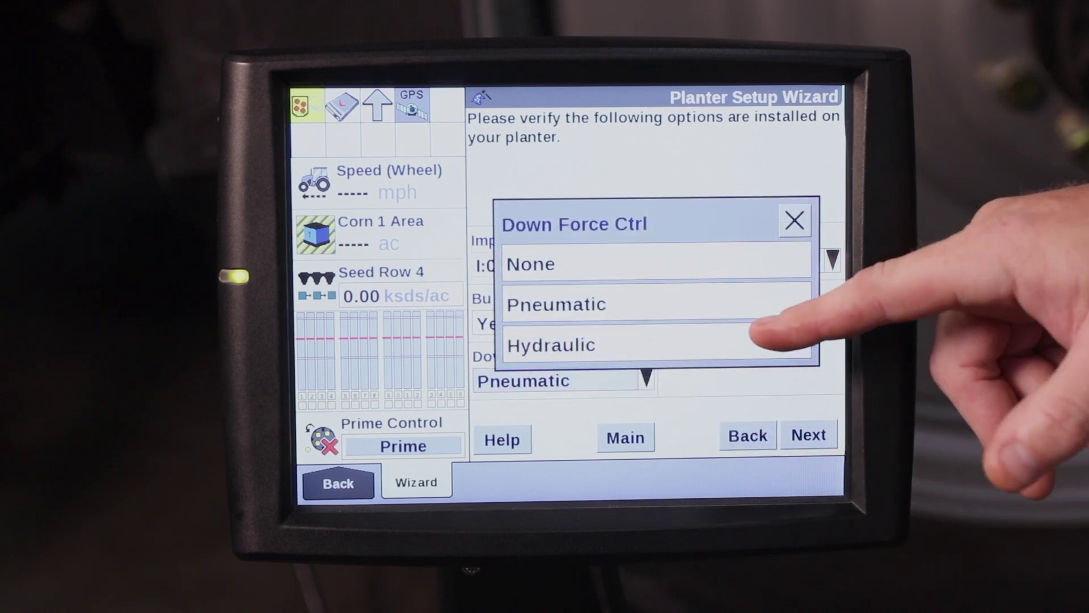
{"action": "left_click", "coordinate": [753, 340]}
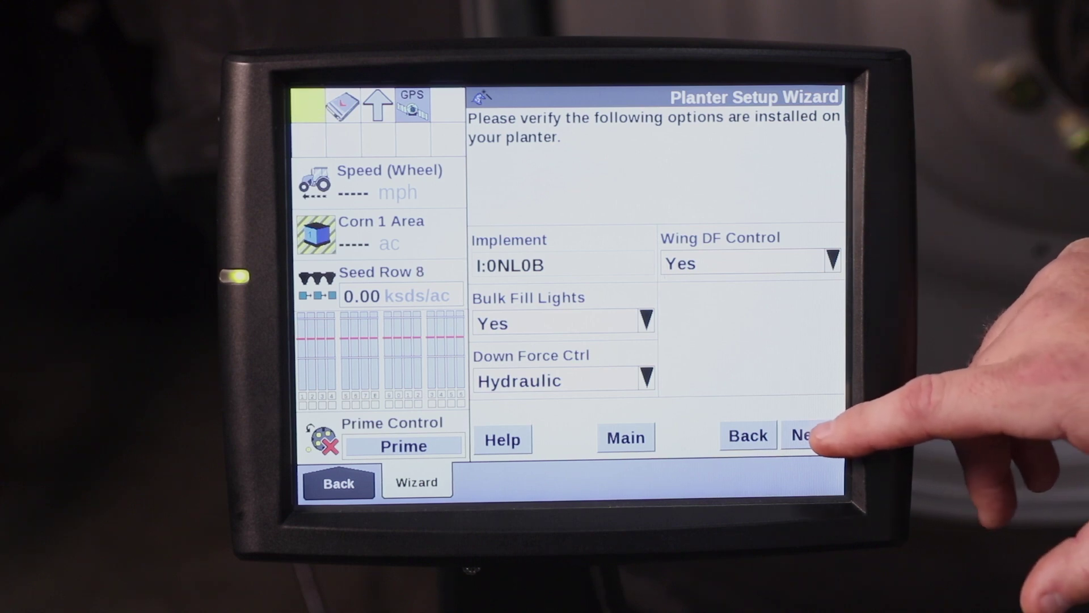
Move past Cleaner and Closer (both Yes) to Work Condition, Plant w/ Liquid
{"action": "left_click", "coordinate": [809, 436]}
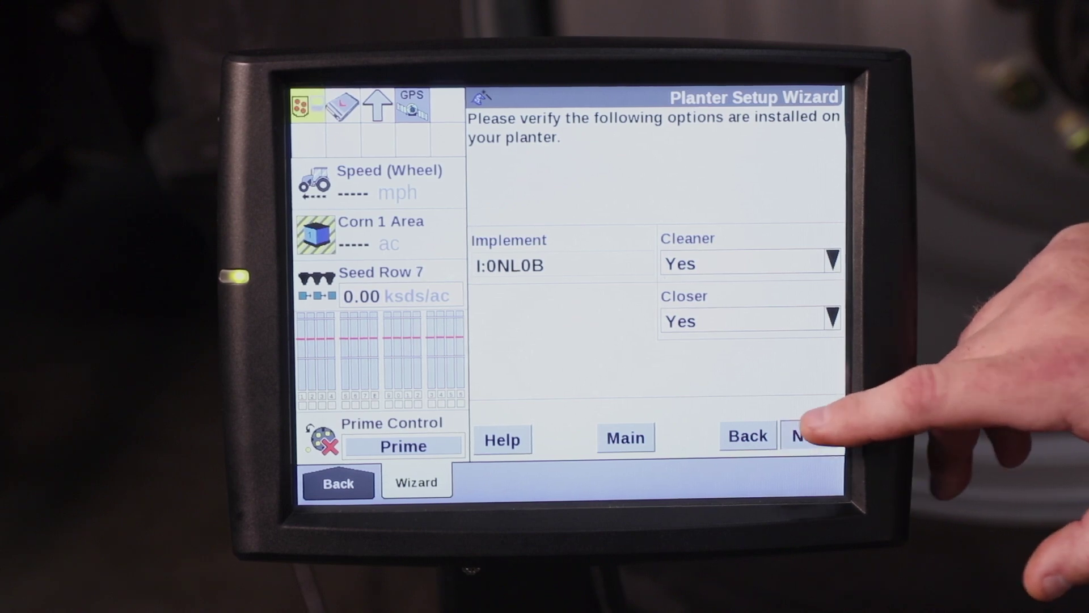
{"action": "left_click", "coordinate": [808, 436]}
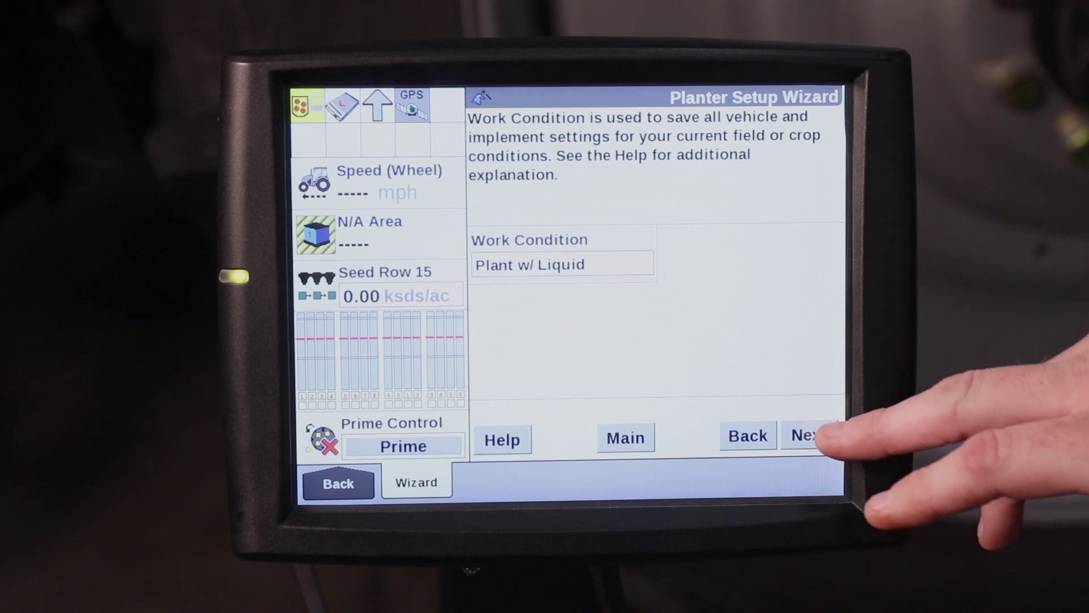
Pass the Work Condition page and the Seed Cal Value 27 page to reach liquid controller values
{"action": "left_click", "coordinate": [809, 435]}
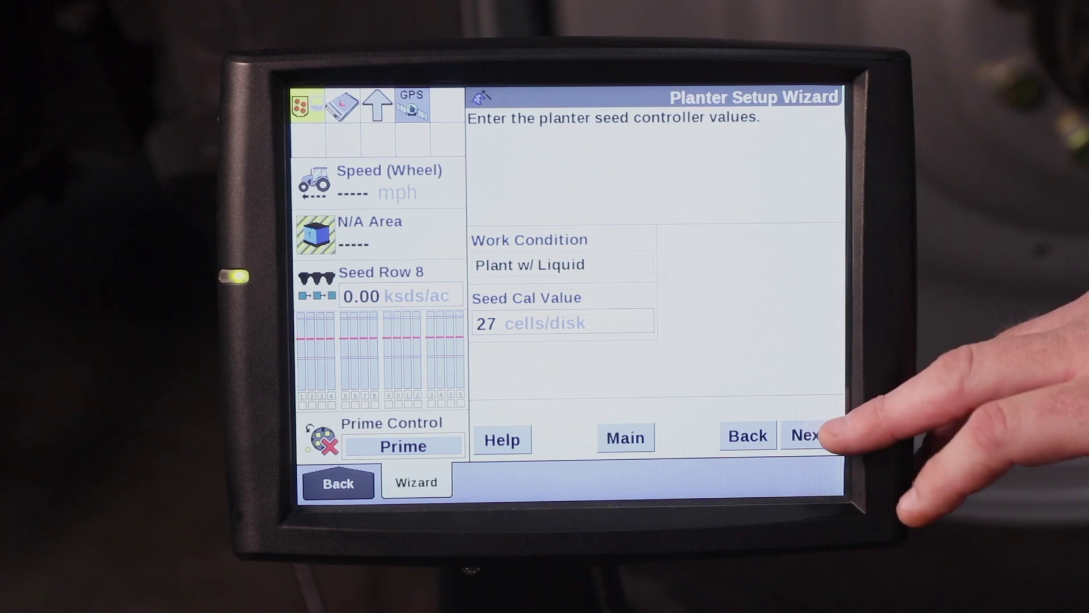
{"action": "left_click", "coordinate": [809, 436]}
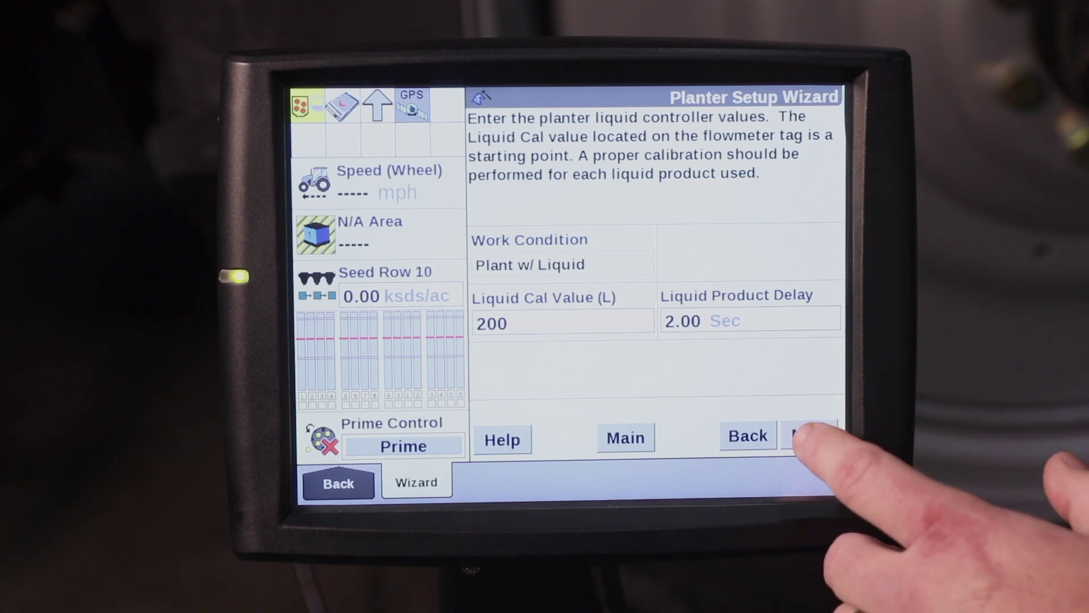
Accept Liquid Cal Value 200 with 2.00 sec delay and advance to the down force page
{"action": "left_click", "coordinate": [809, 435]}
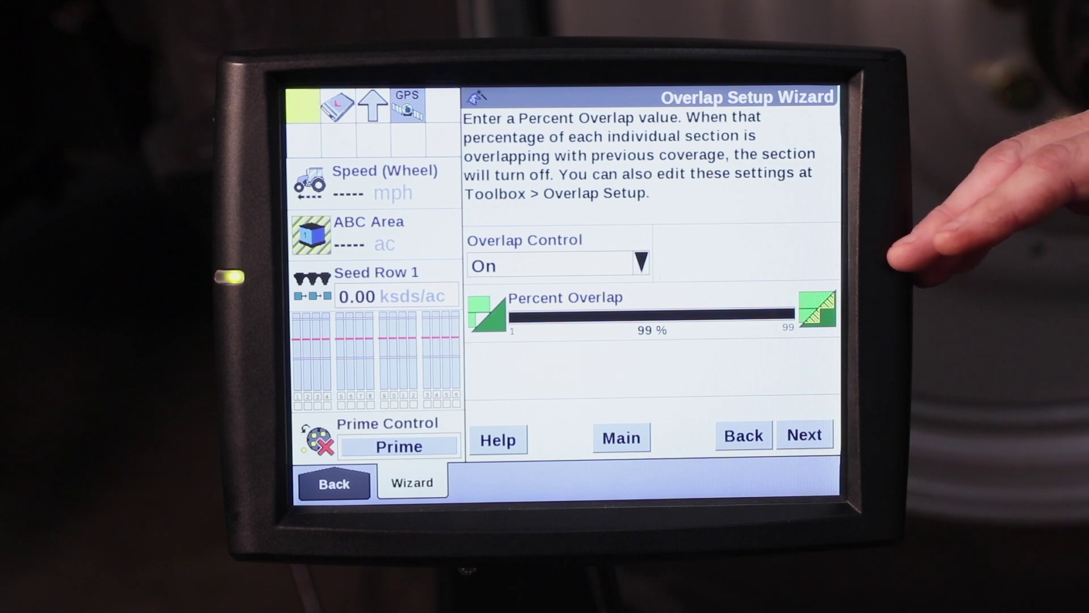
{"action": "left_click", "coordinate": [804, 435]}
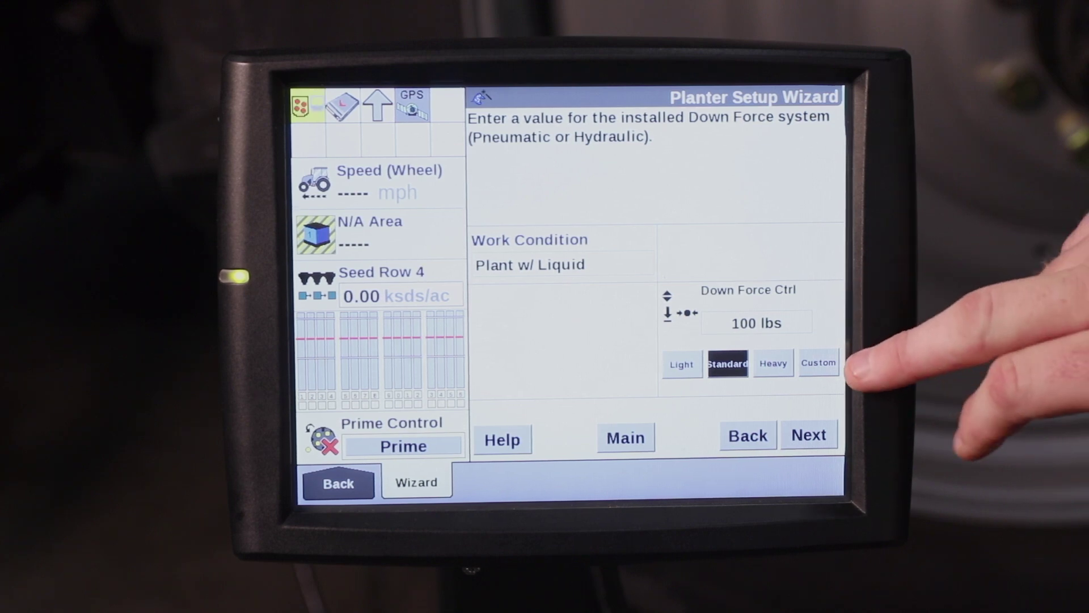
Change down force from Standard 100 lbs to Custom 130 lbs and advance
{"action": "left_click", "coordinate": [818, 363]}
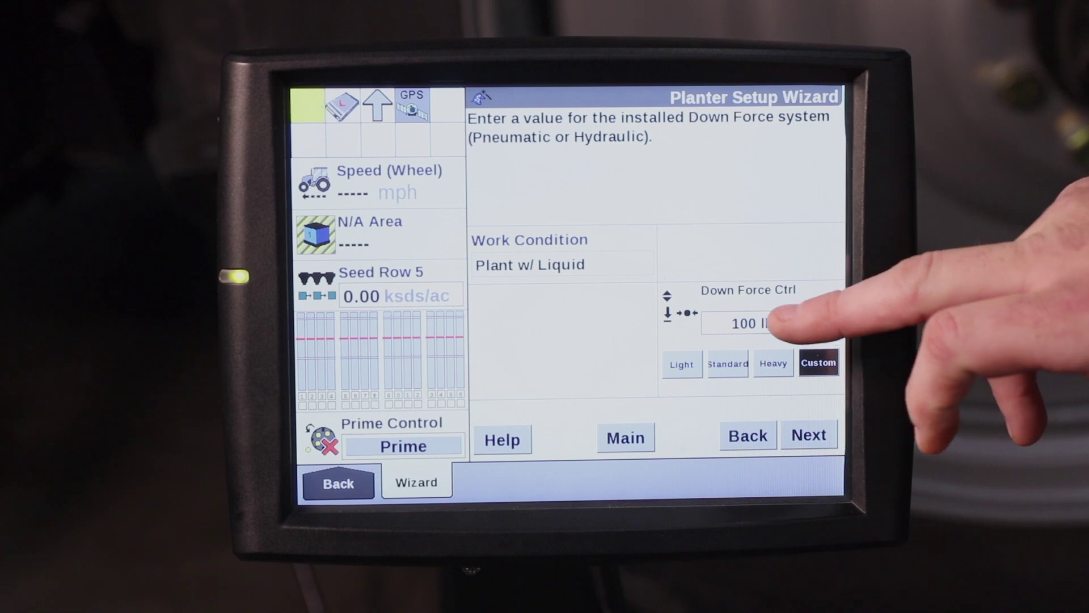
{"action": "left_click", "coordinate": [750, 322]}
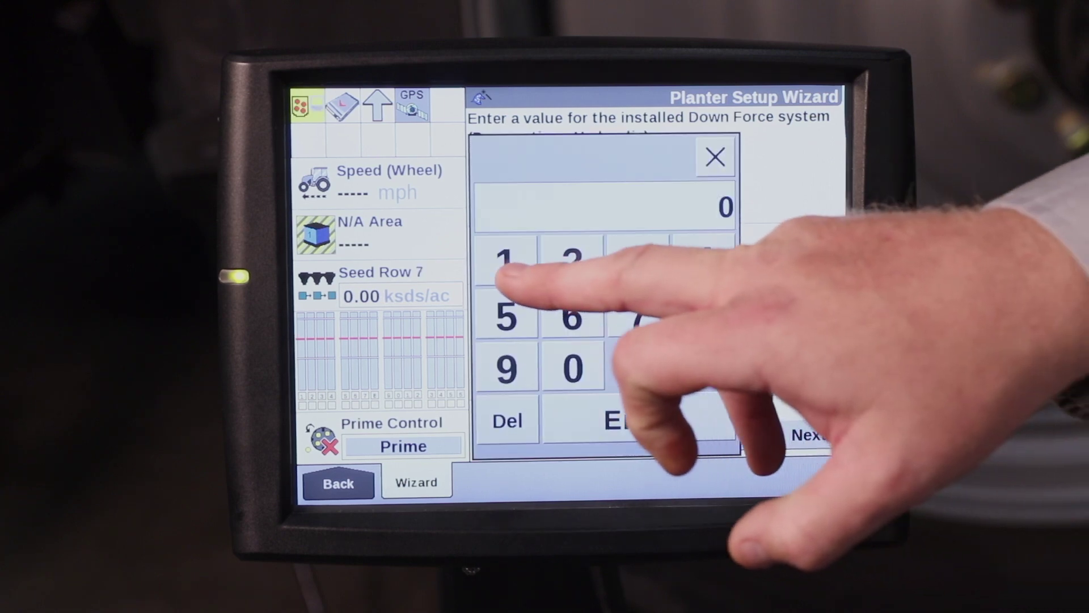
{"action": "left_click", "coordinate": [506, 265]}
{"action": "left_click", "coordinate": [638, 262]}
{"action": "left_click", "coordinate": [573, 369]}
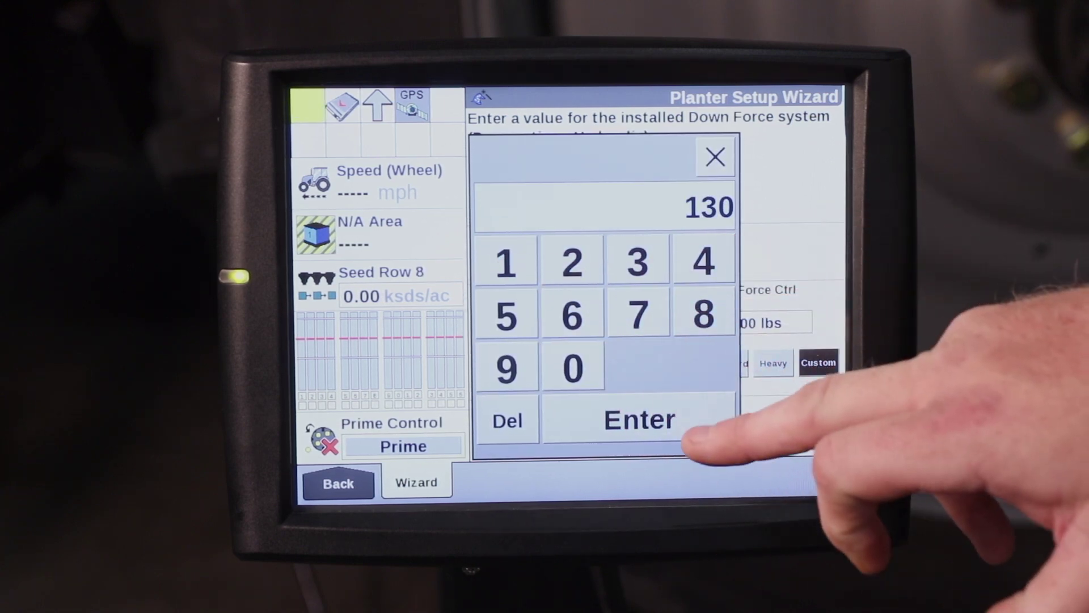
{"action": "left_click", "coordinate": [673, 420]}
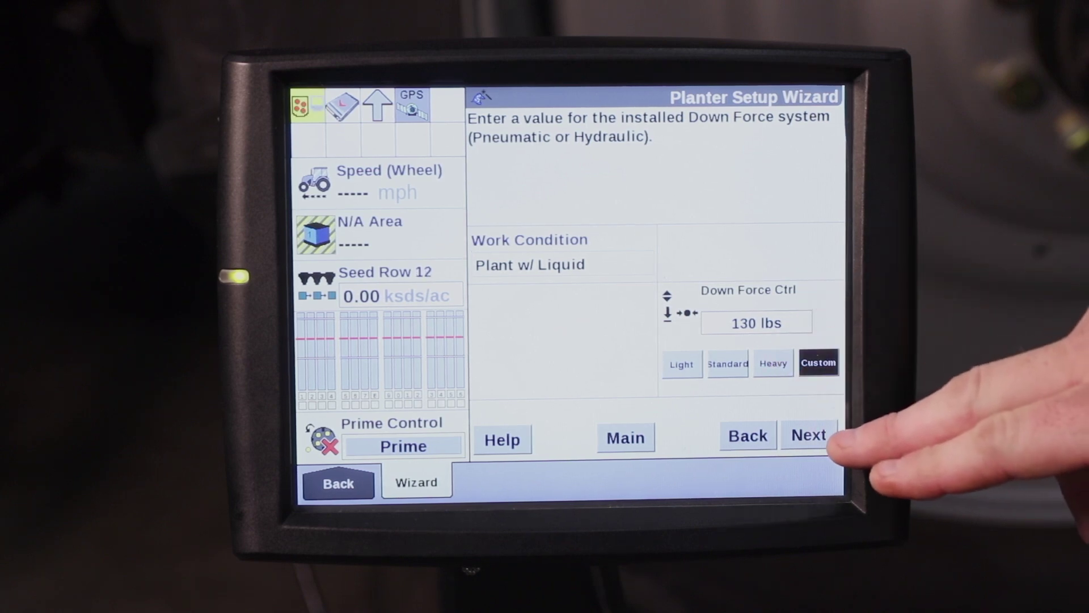
{"action": "left_click", "coordinate": [809, 435]}
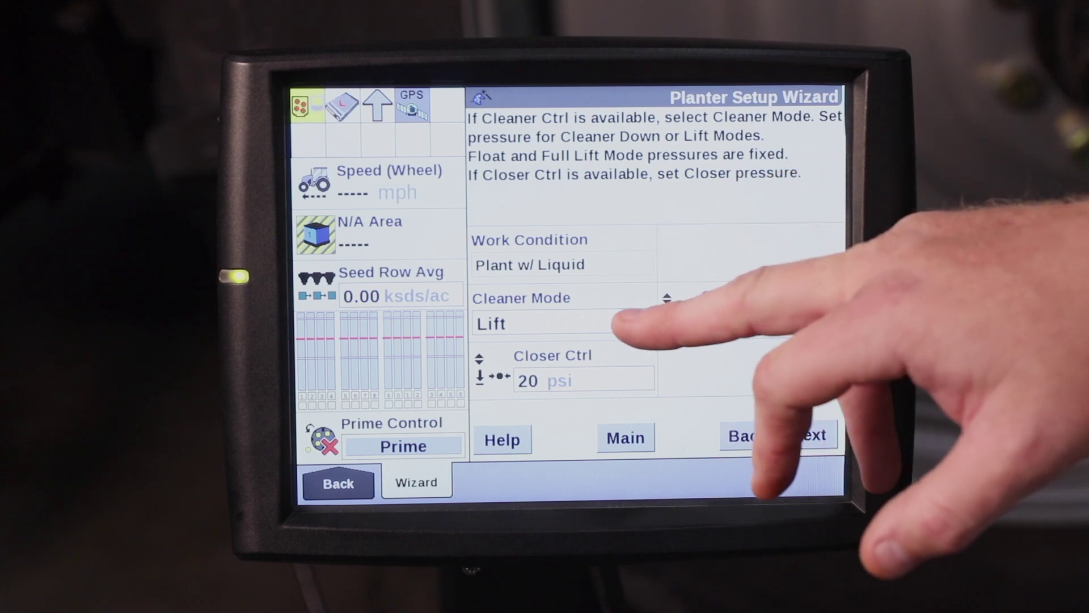
Set Cleaner Mode to Down with 15 psi cleaner pressure
{"action": "left_click", "coordinate": [626, 324]}
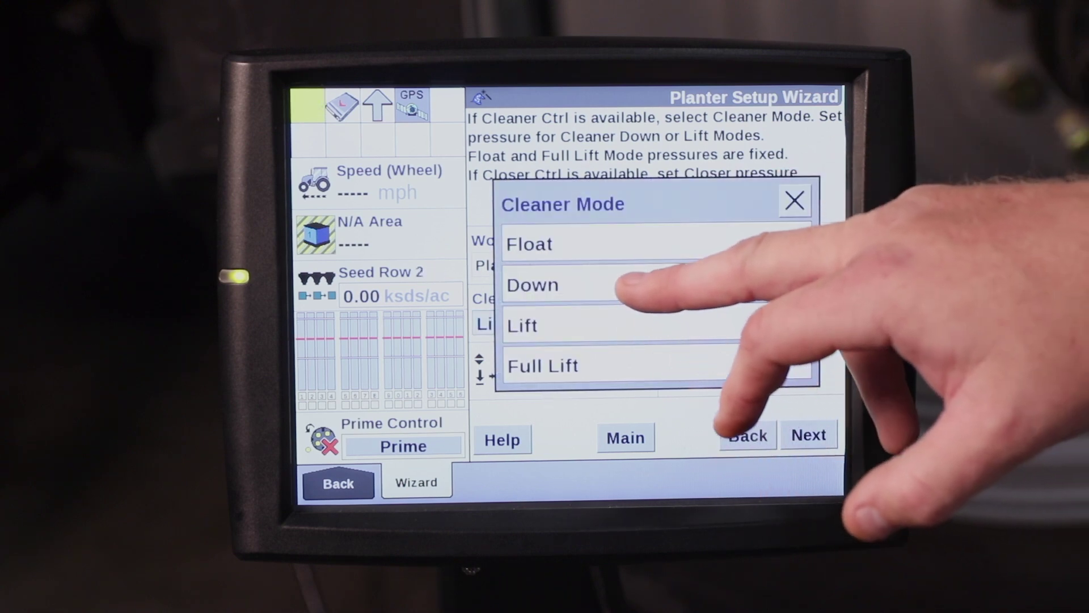
{"action": "left_click", "coordinate": [620, 285]}
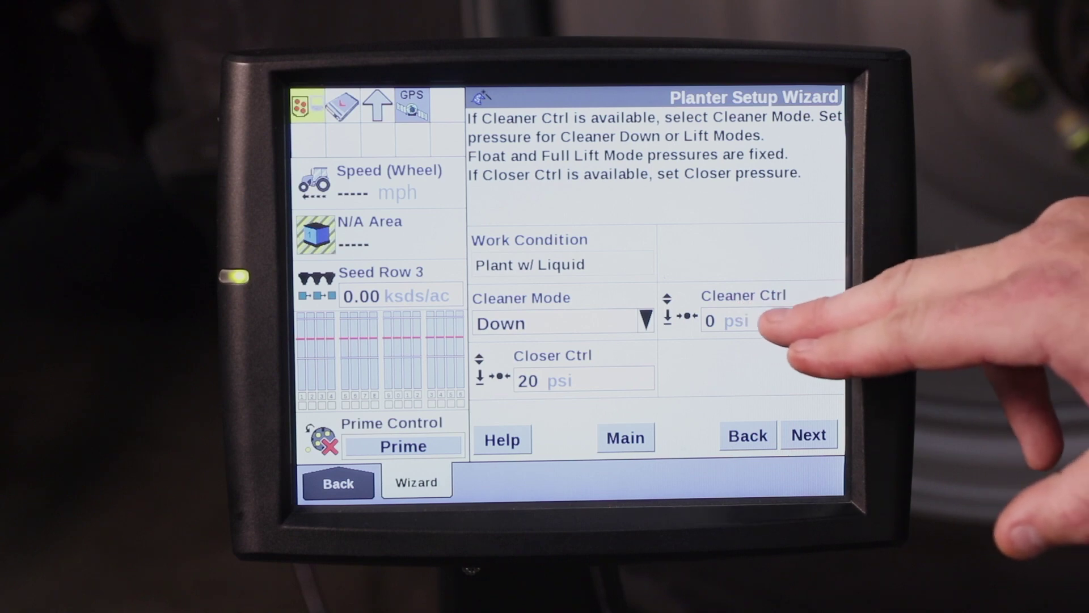
{"action": "left_click", "coordinate": [734, 322]}
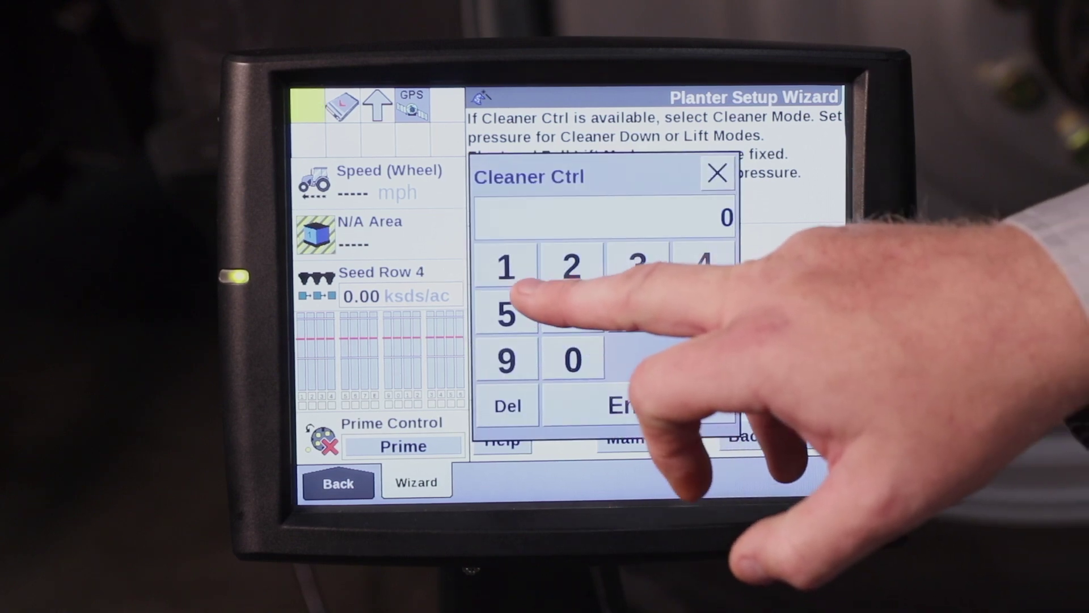
{"action": "left_click", "coordinate": [506, 269]}
{"action": "left_click", "coordinate": [507, 315]}
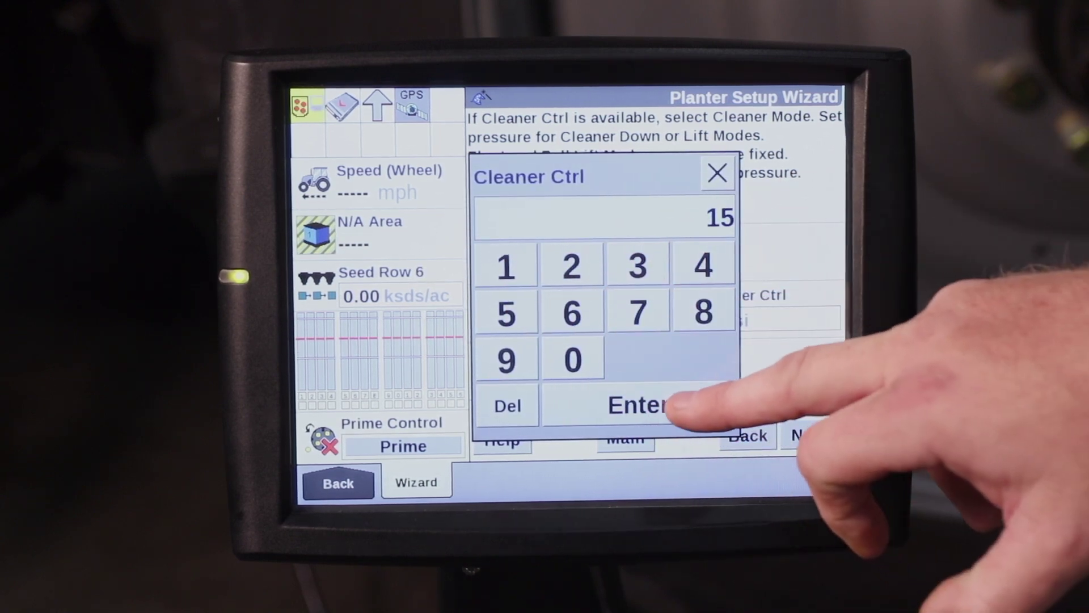
{"action": "left_click", "coordinate": [655, 405]}
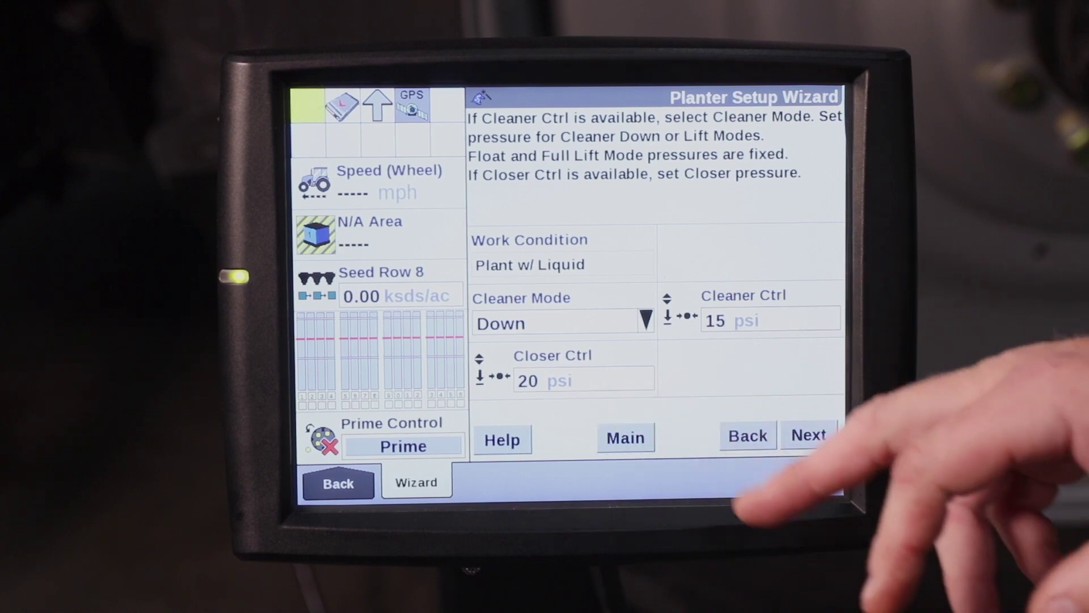
Set closer pressure to 25 psi and advance to the wheel speed sensor page
{"action": "left_click", "coordinate": [566, 380]}
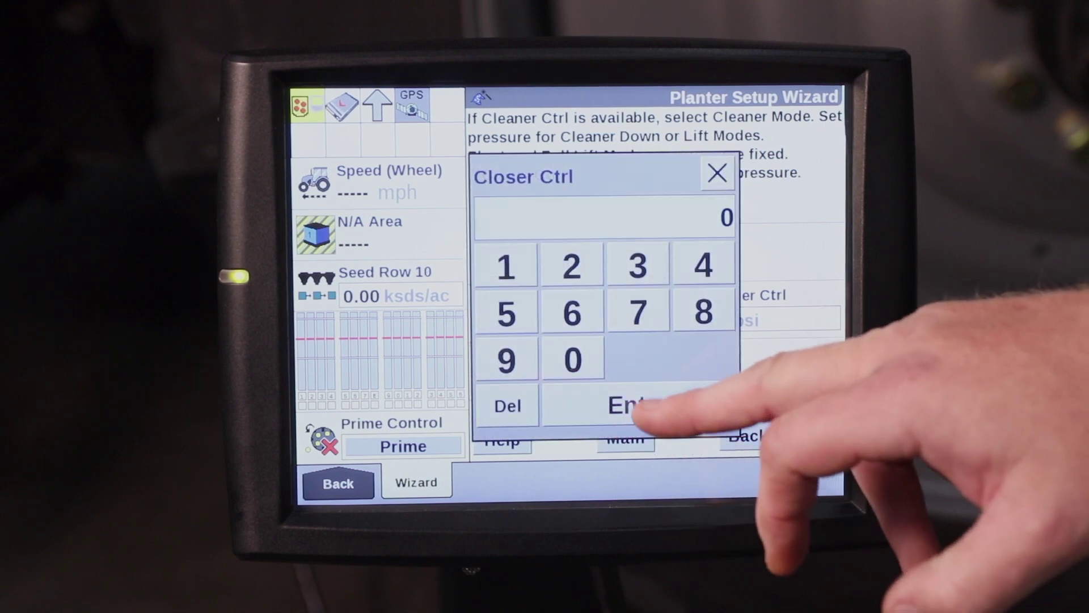
{"action": "left_click", "coordinate": [573, 266]}
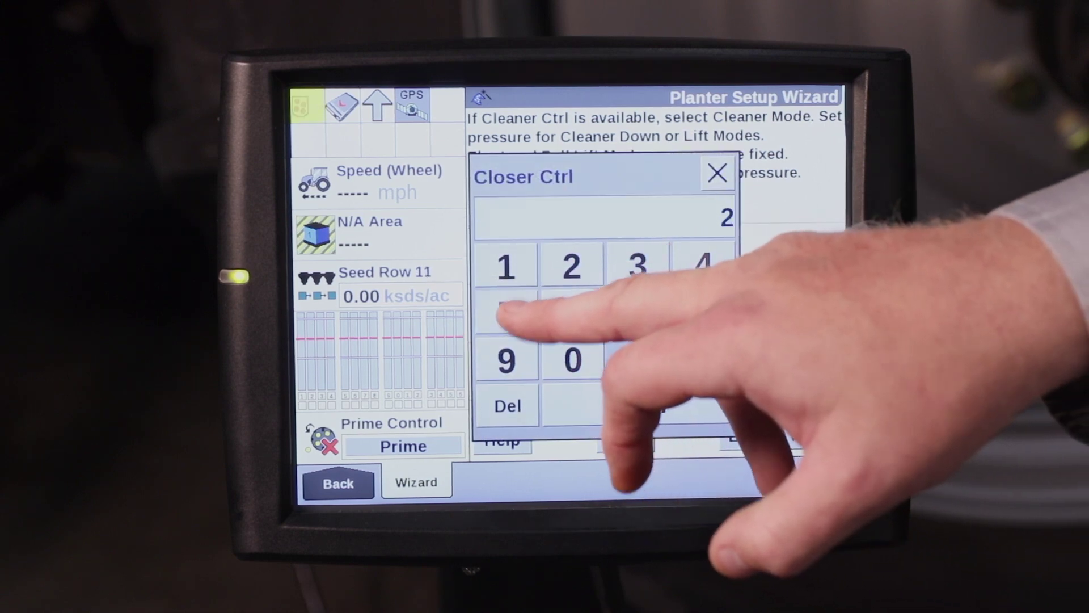
{"action": "left_click", "coordinate": [507, 315]}
{"action": "left_click", "coordinate": [647, 405]}
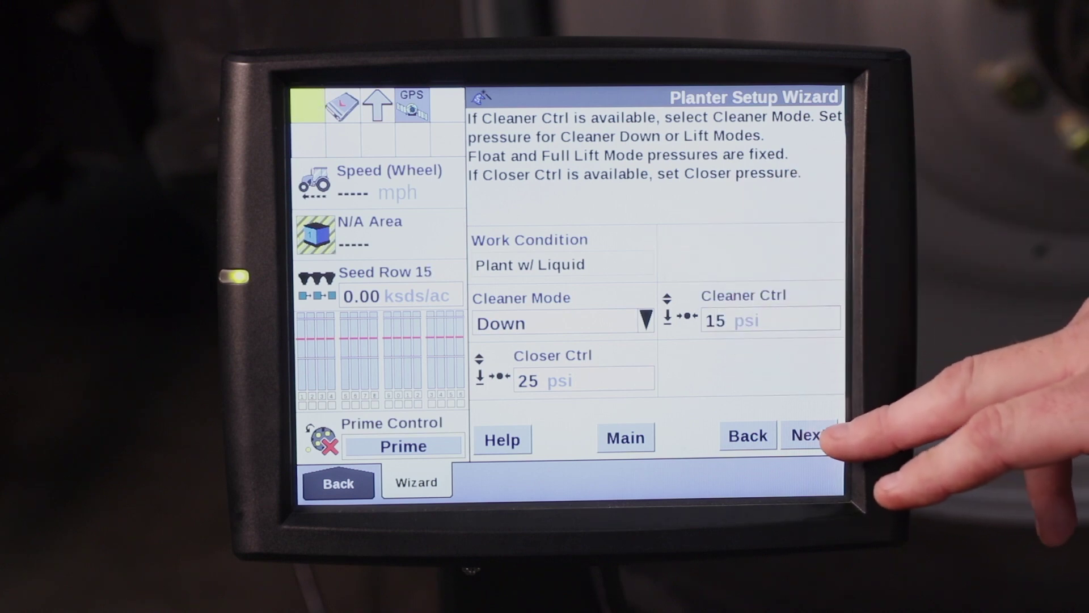
{"action": "left_click", "coordinate": [813, 436]}
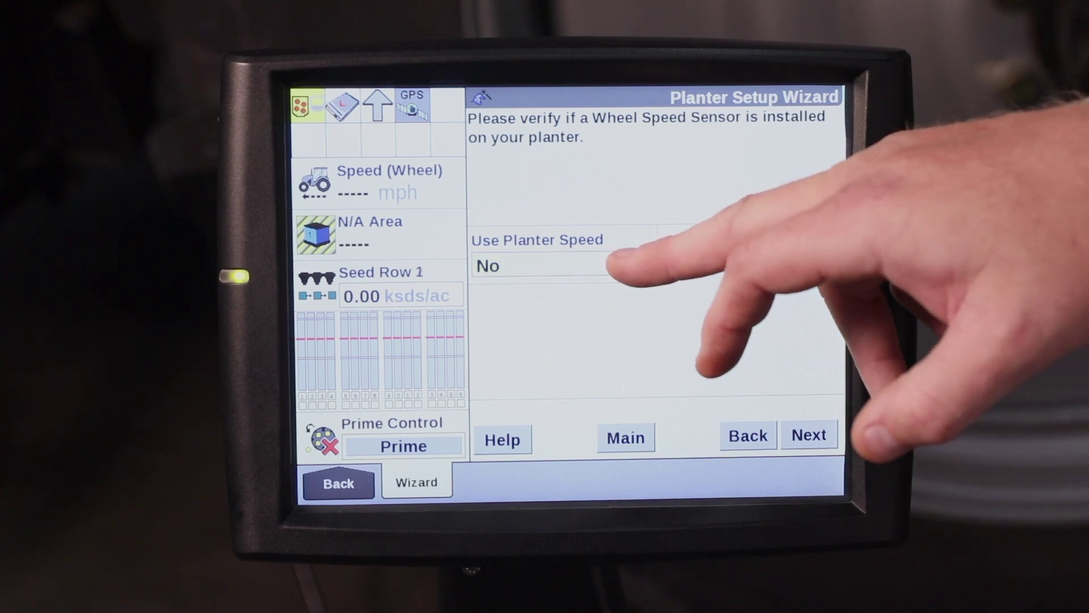
{"action": "left_click", "coordinate": [612, 266]}
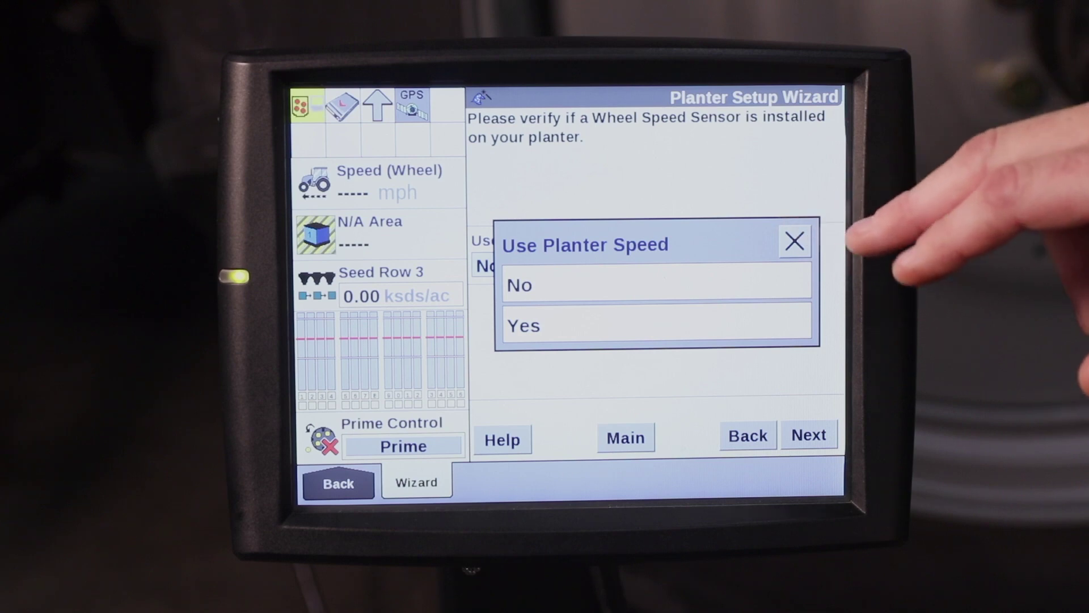
{"action": "left_click", "coordinate": [793, 242]}
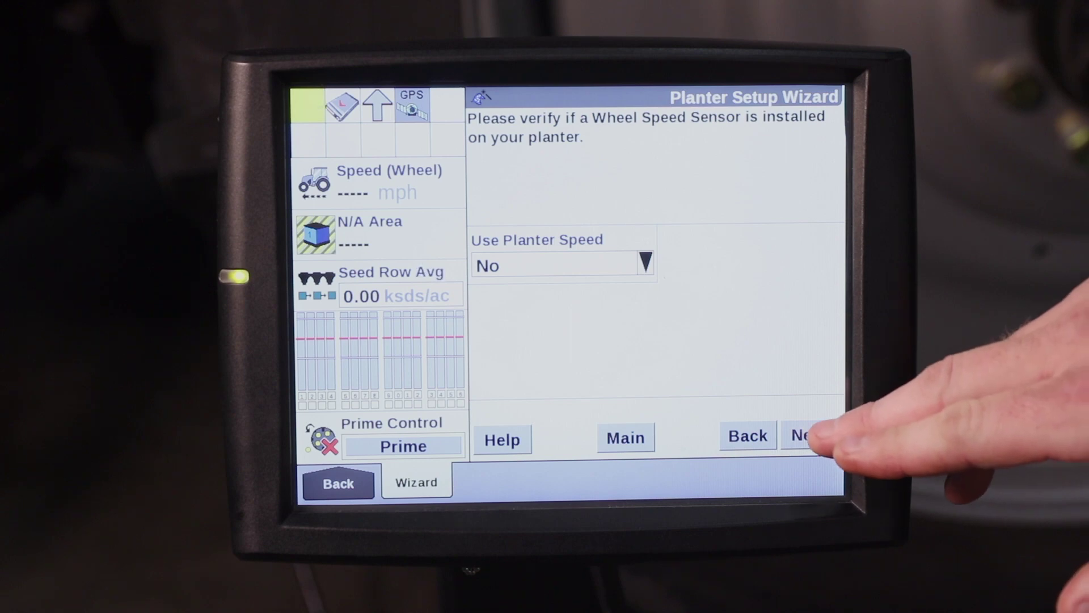
{"action": "left_click", "coordinate": [808, 435]}
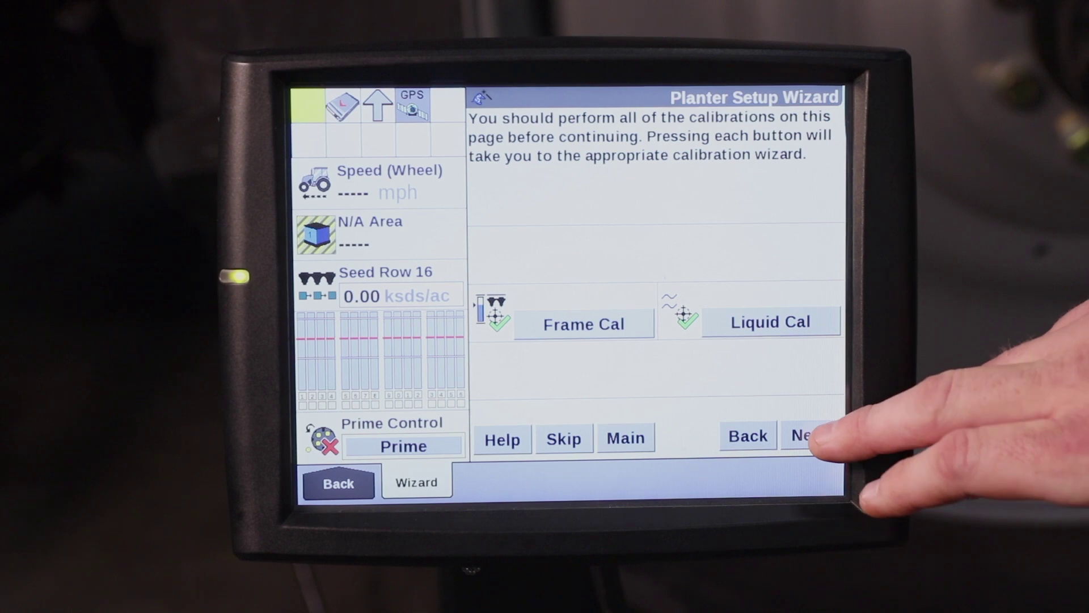
Accept planter speed off and the Frame Cal/Liquid Cal page to begin Seed layer setup
{"action": "left_click", "coordinate": [809, 435]}
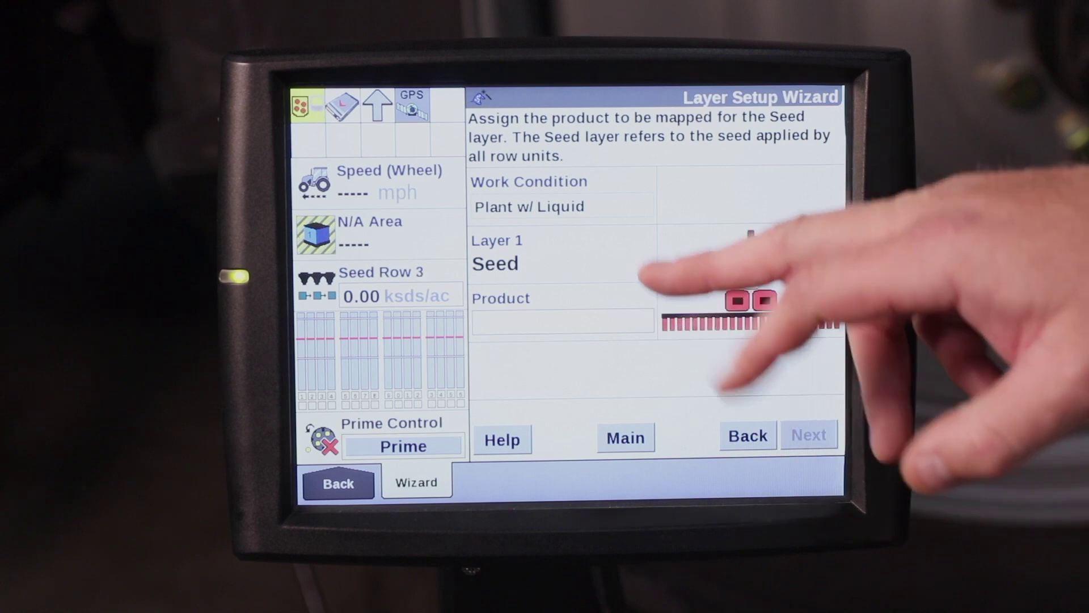
Create a new corn seed product named ABC for the Seed layer and continue
{"action": "left_click", "coordinate": [596, 322]}
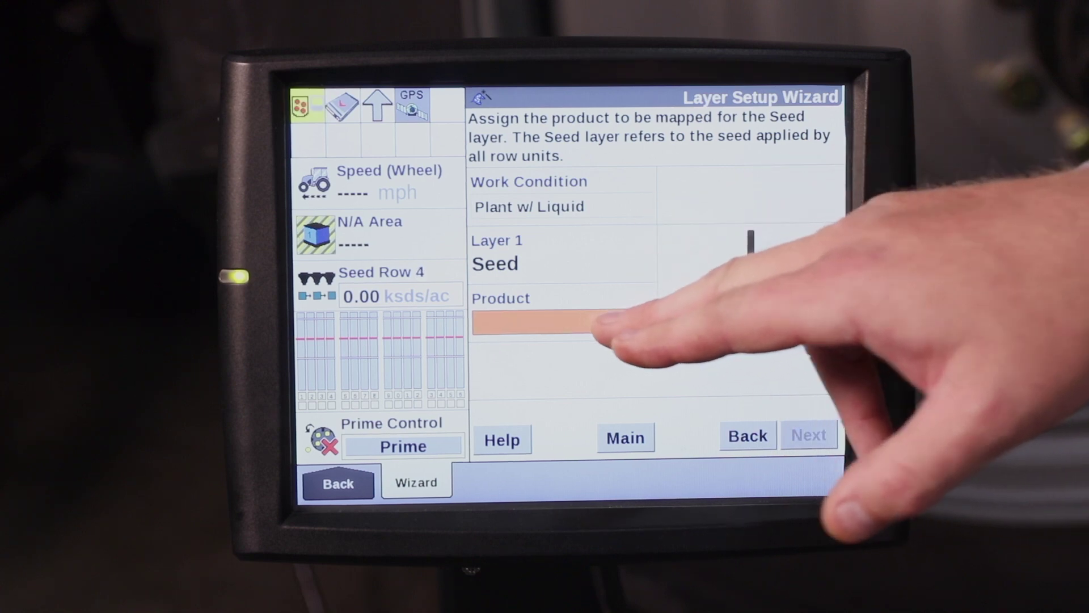
{"action": "left_click", "coordinate": [690, 322]}
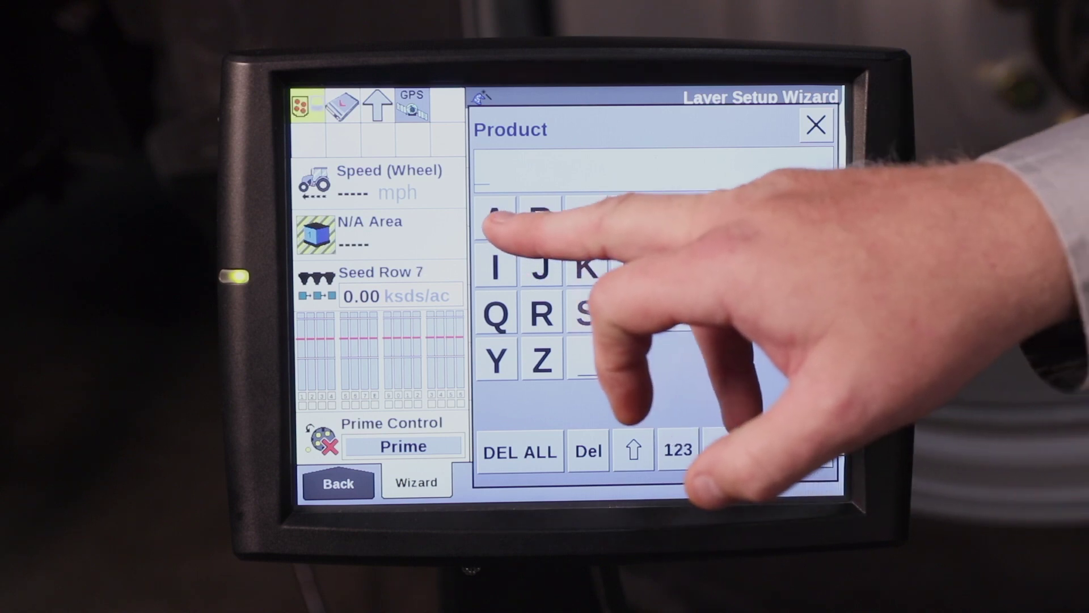
{"action": "left_click", "coordinate": [495, 220]}
{"action": "left_click", "coordinate": [541, 220]}
{"action": "left_click", "coordinate": [586, 220]}
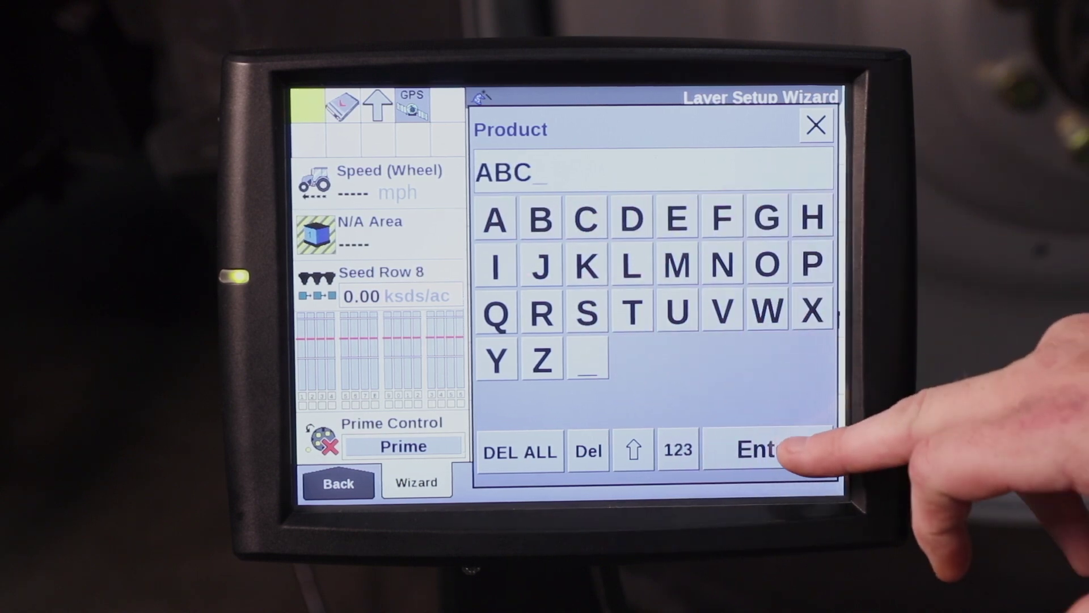
{"action": "left_click", "coordinate": [788, 449]}
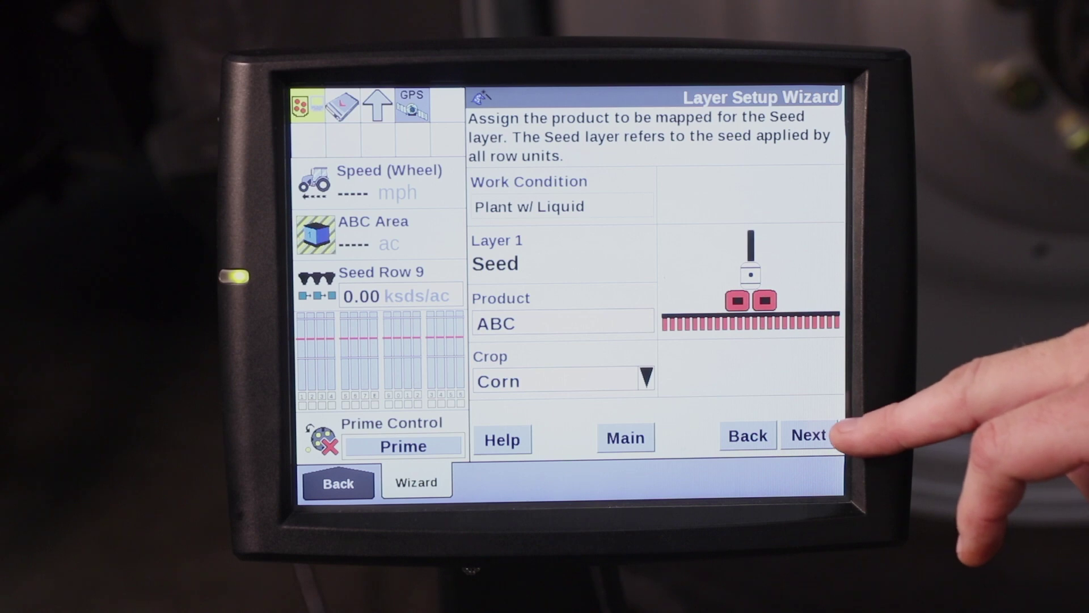
{"action": "left_click", "coordinate": [831, 435]}
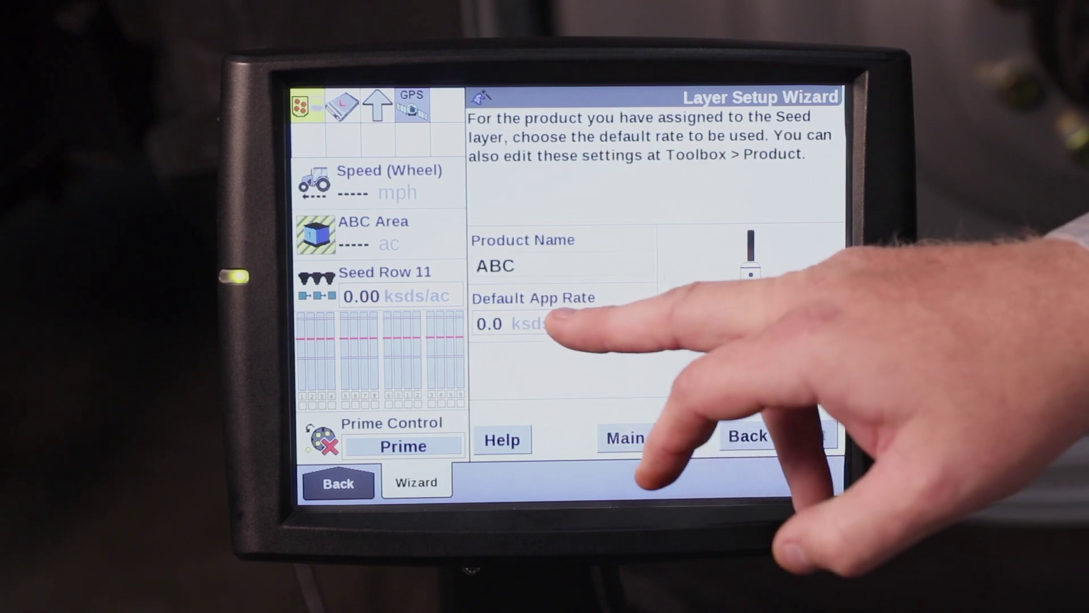
Set the ABC default application rate to 32 ksds/ac
{"action": "left_click", "coordinate": [537, 324]}
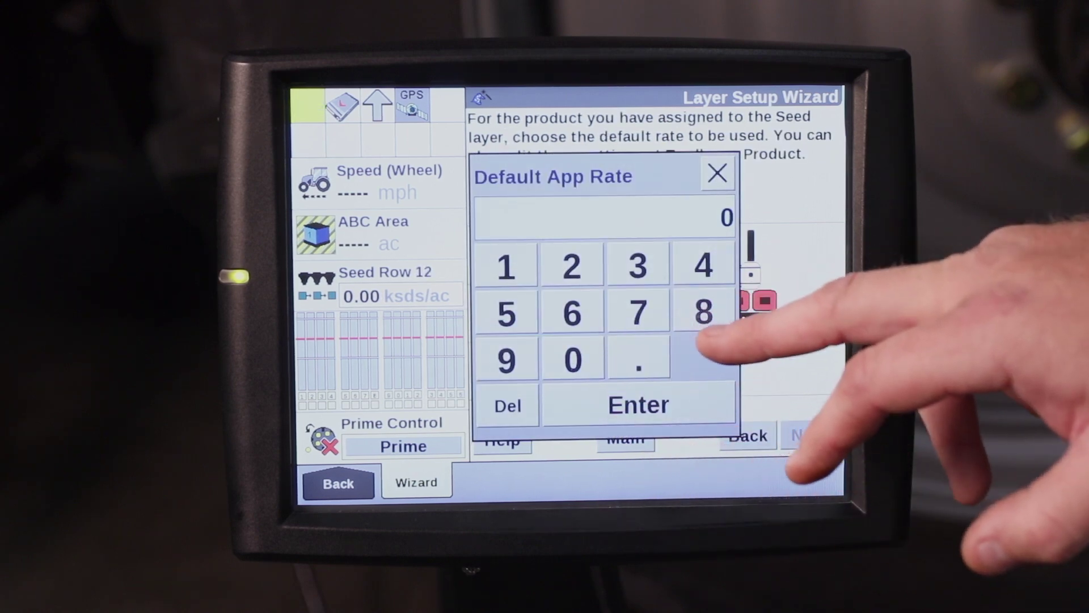
{"action": "left_click", "coordinate": [638, 267]}
{"action": "left_click", "coordinate": [572, 267]}
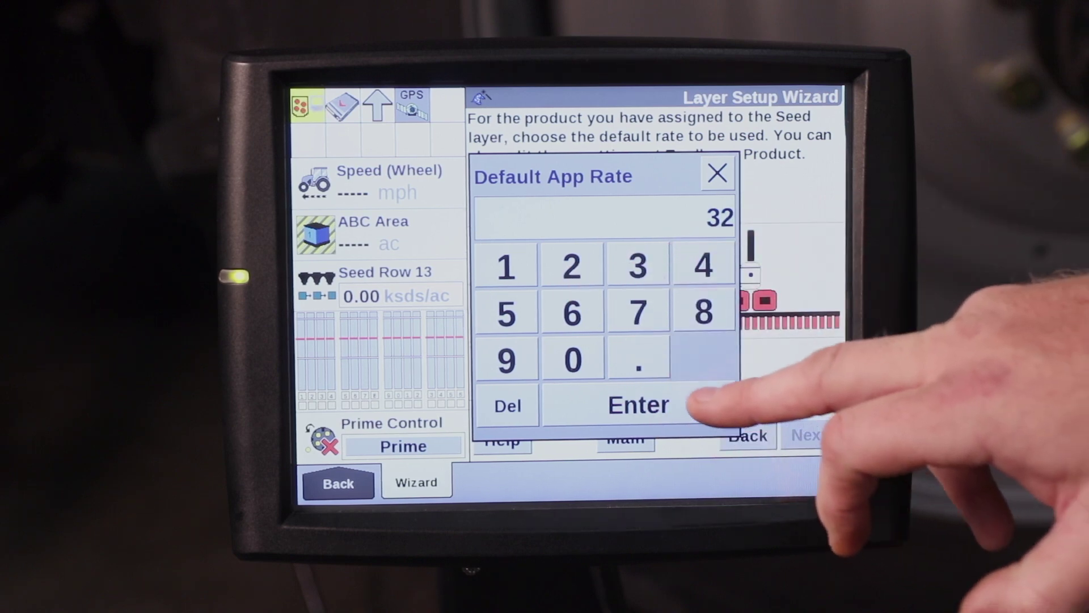
{"action": "left_click", "coordinate": [639, 406]}
{"action": "left_click", "coordinate": [813, 436]}
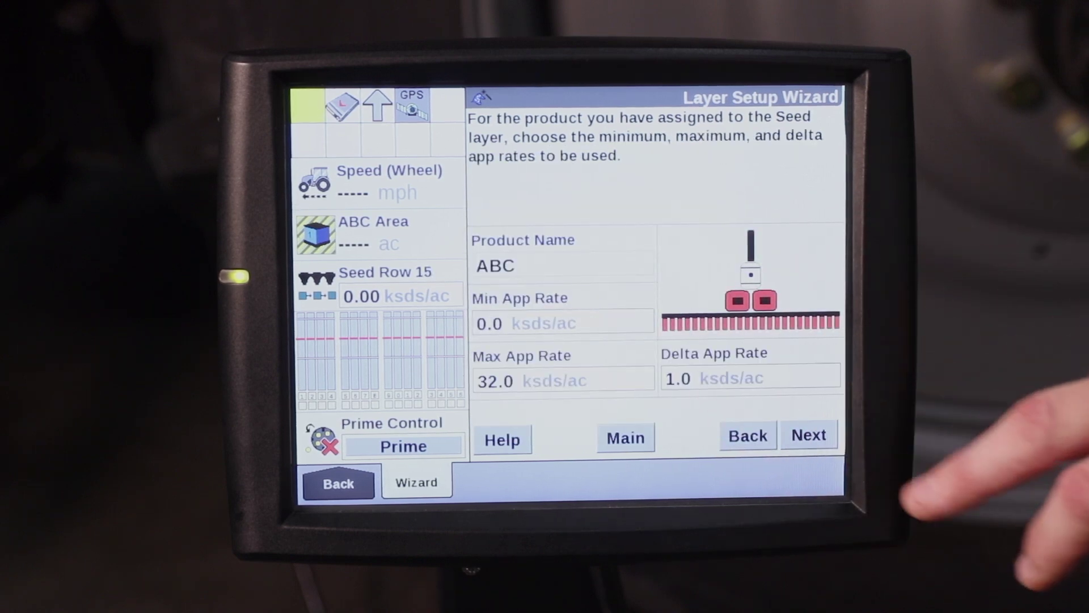
Set ABC minimum rate to 26 and maximum rate to 38 ksds/ac
{"action": "left_click", "coordinate": [600, 322]}
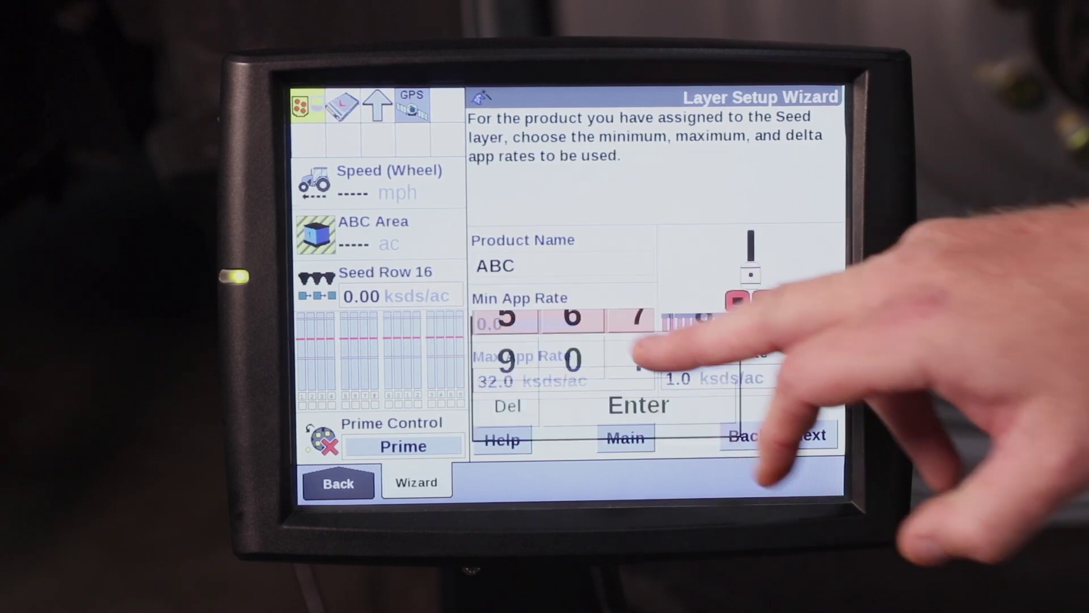
{"action": "left_click", "coordinate": [573, 267]}
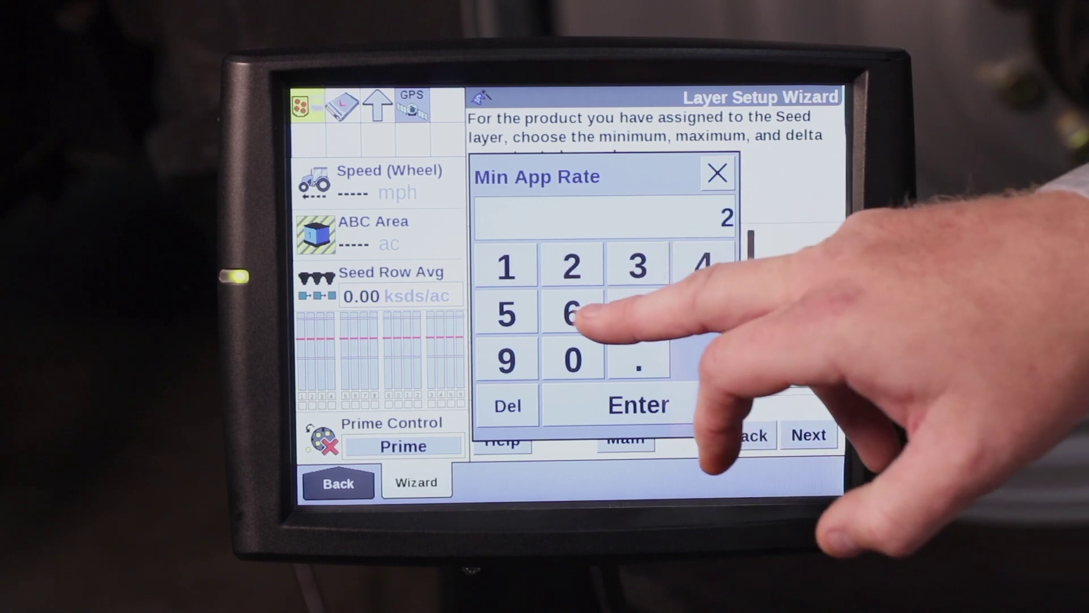
{"action": "left_click", "coordinate": [572, 313]}
{"action": "left_click", "coordinate": [690, 407]}
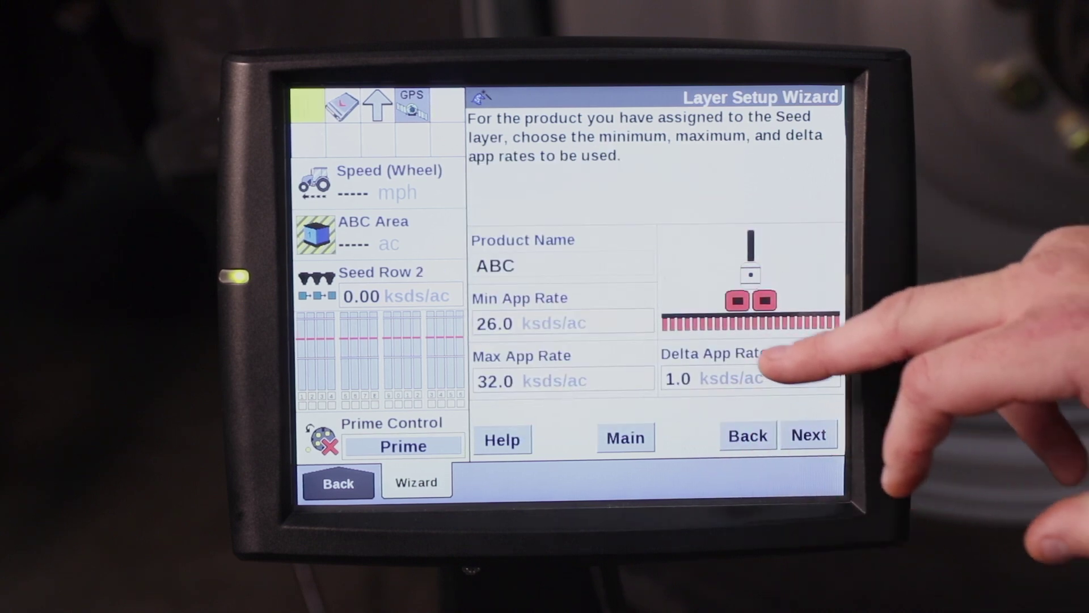
{"action": "left_click", "coordinate": [605, 379]}
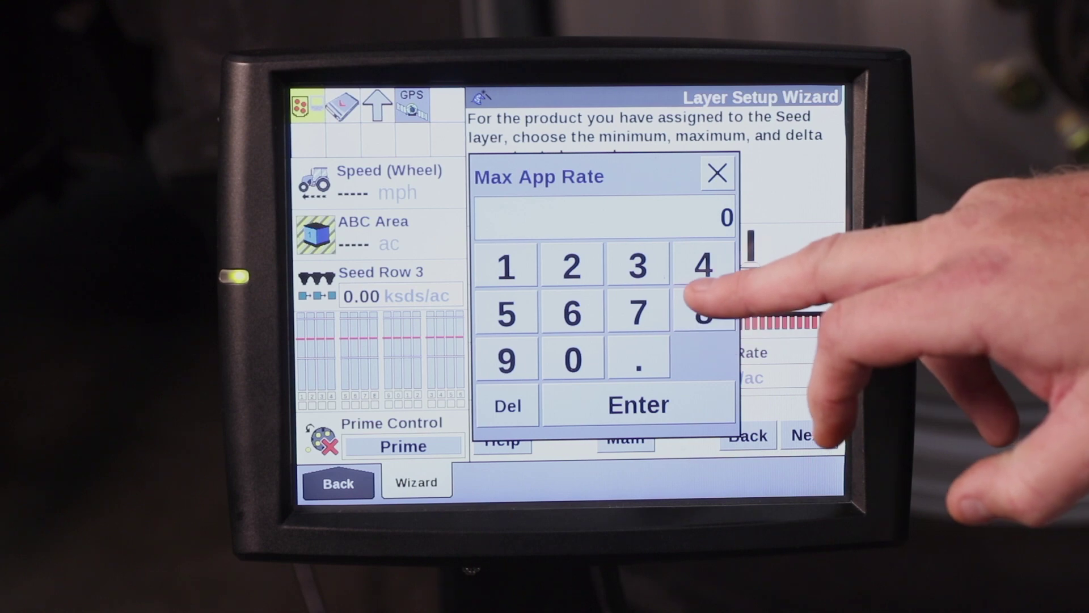
{"action": "left_click", "coordinate": [638, 267]}
{"action": "left_click", "coordinate": [703, 312]}
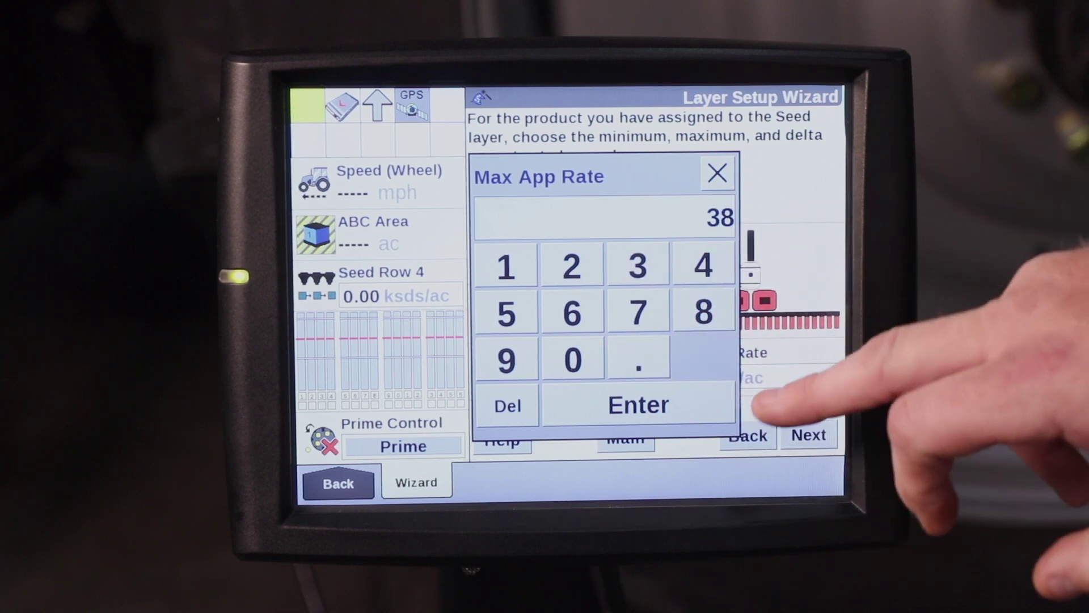
{"action": "left_click", "coordinate": [719, 405]}
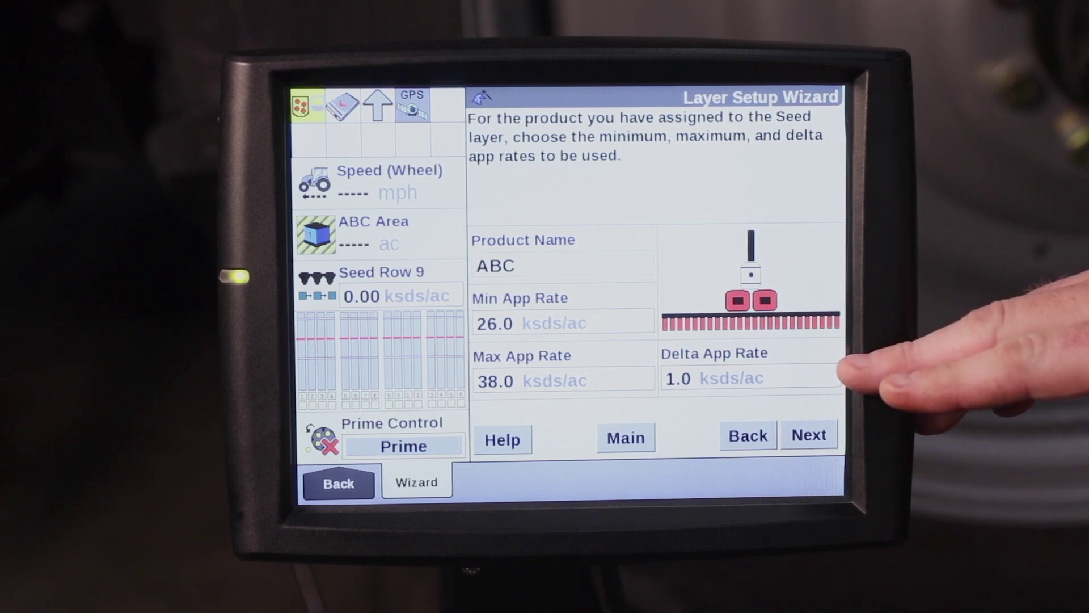
{"action": "left_click", "coordinate": [809, 436]}
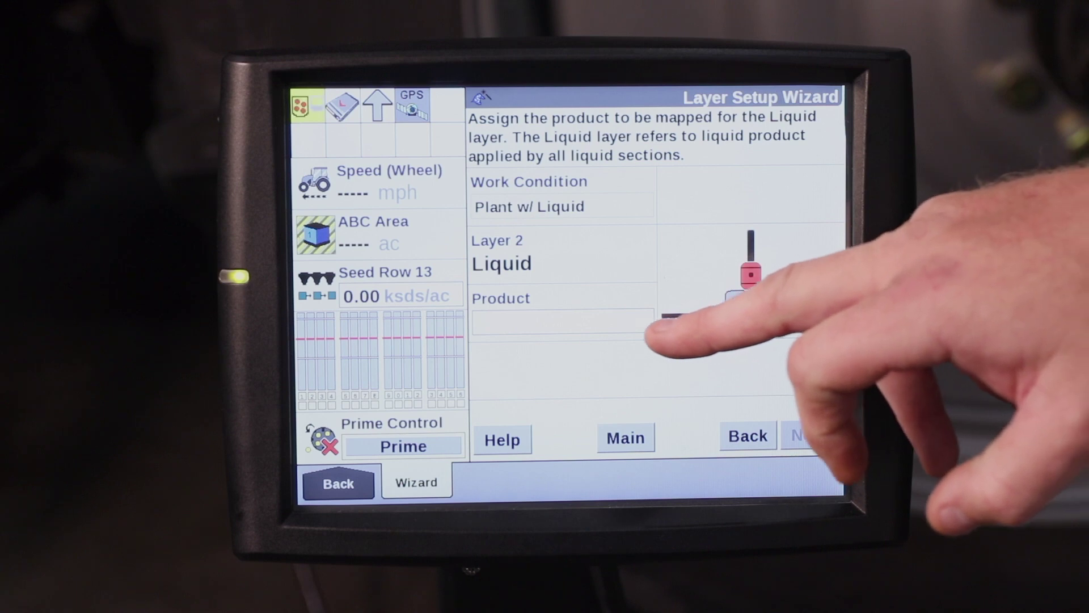
Select existing product 28 for the Liquid layer, keeping 8 gal/ac default and 5–12 limits
{"action": "left_click", "coordinate": [600, 321]}
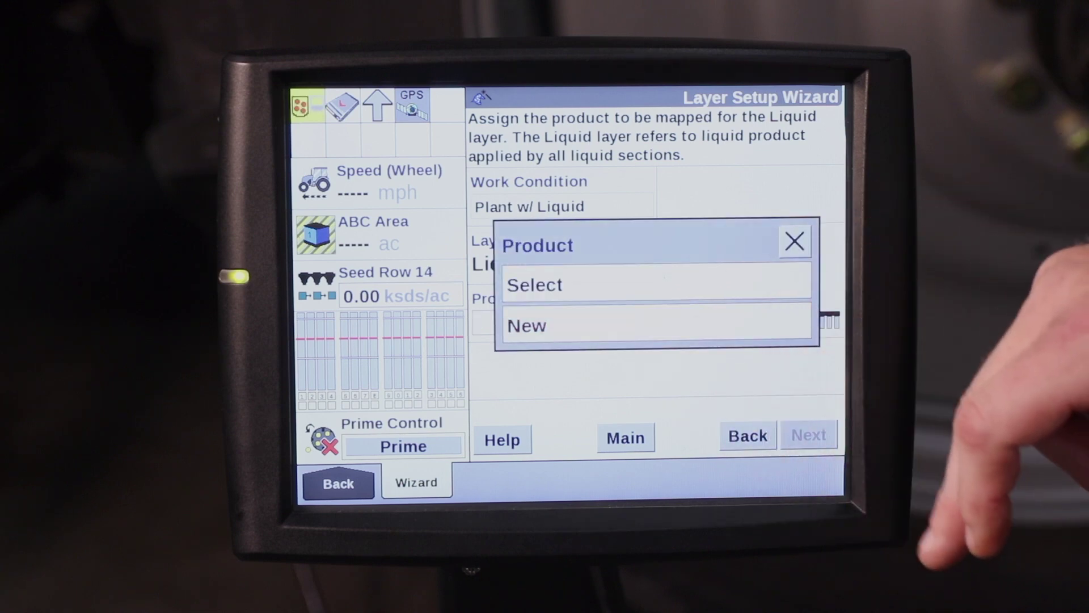
{"action": "left_click", "coordinate": [699, 285]}
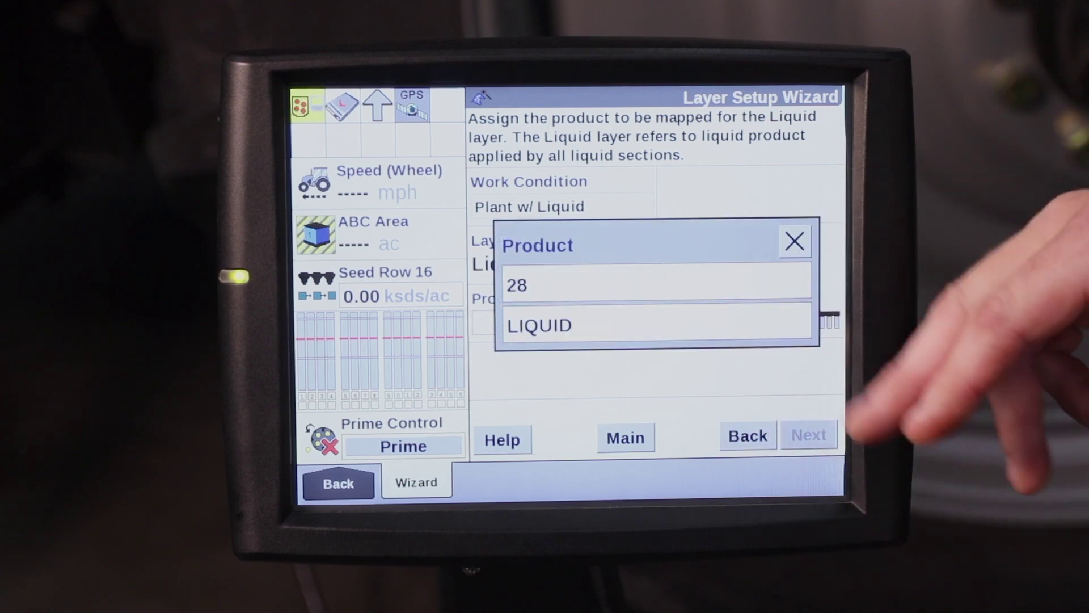
{"action": "left_click", "coordinate": [656, 284]}
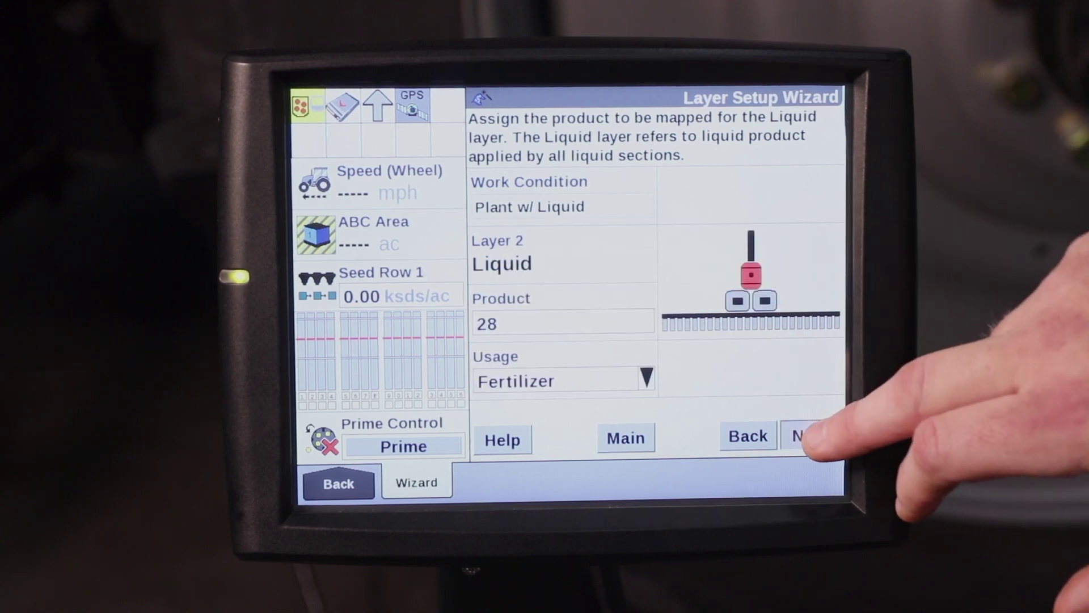
{"action": "left_click", "coordinate": [809, 437]}
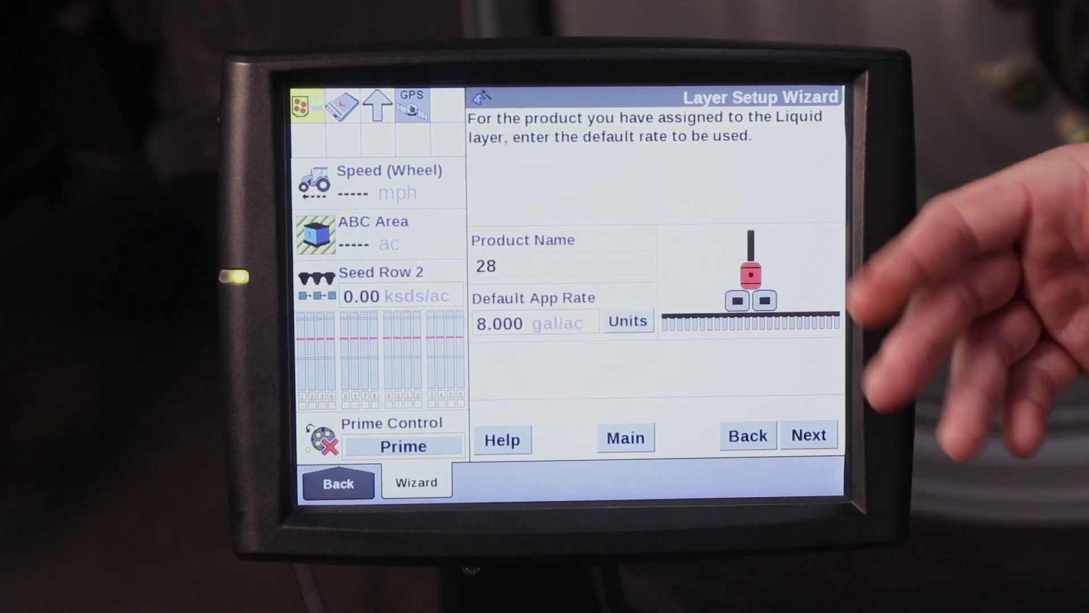
{"action": "left_click", "coordinate": [808, 436]}
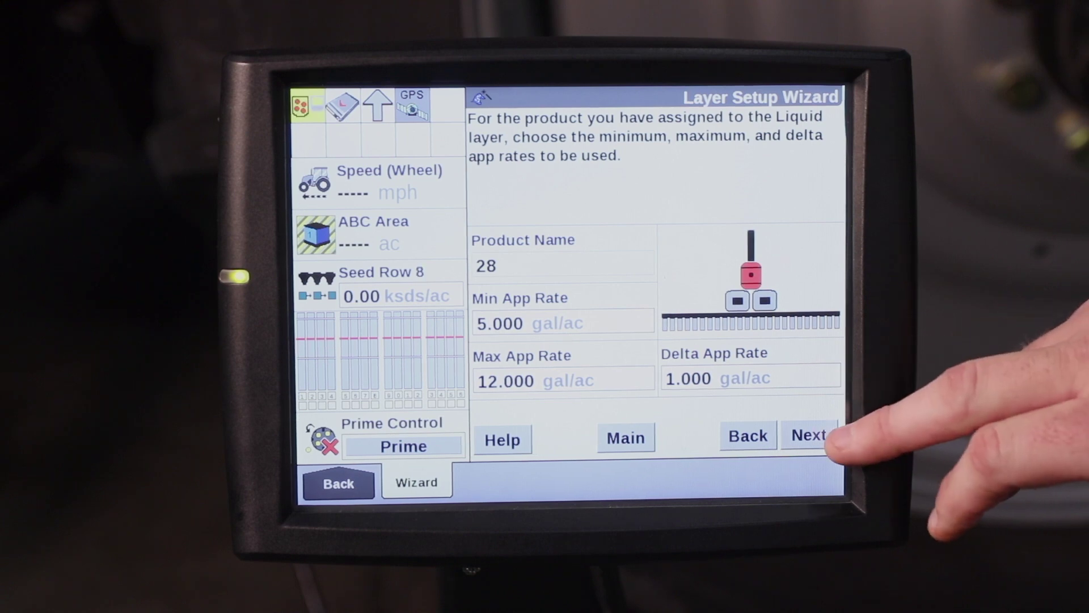
Finish layer setup and keep Additional Product at No to reach overlap setup
{"action": "left_click", "coordinate": [809, 436]}
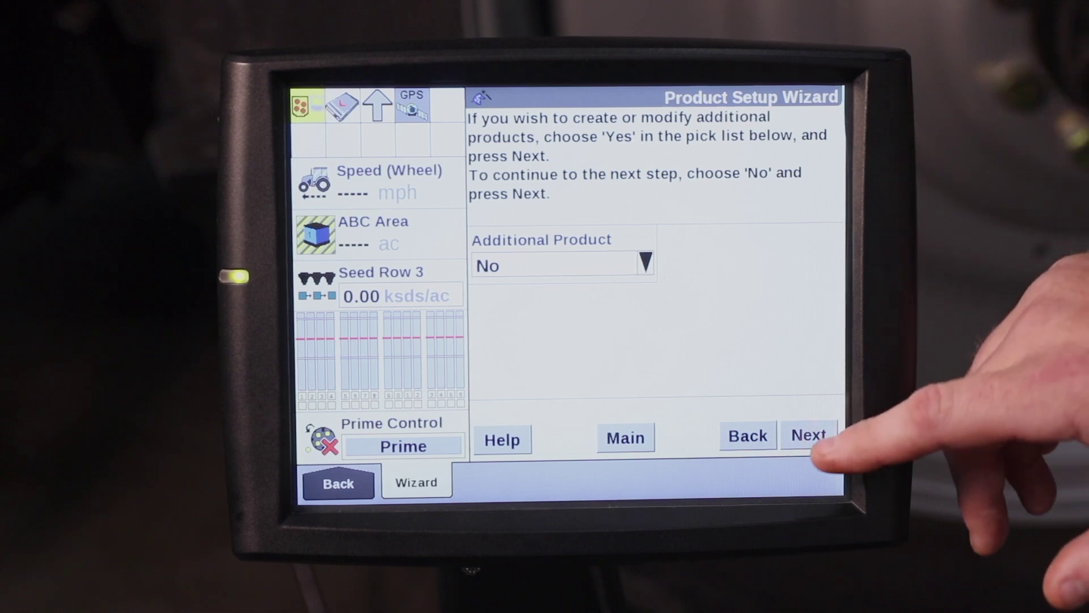
{"action": "left_click", "coordinate": [809, 435]}
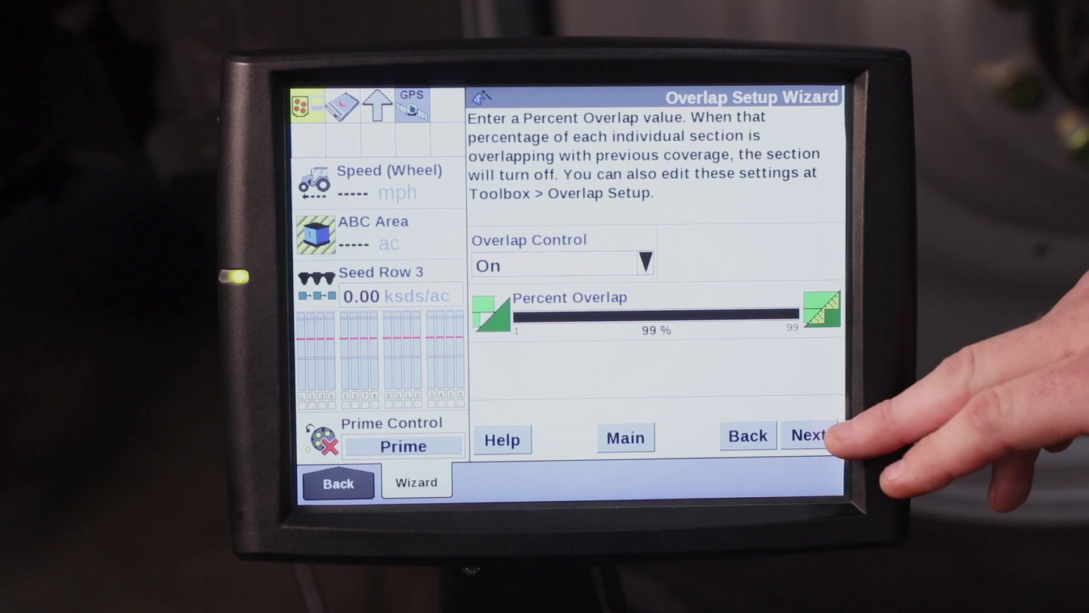
Accept Percent Overlap, Boundary Control, Seed Product Delay and Start Early/Stop Late defaults
{"action": "left_click", "coordinate": [809, 435]}
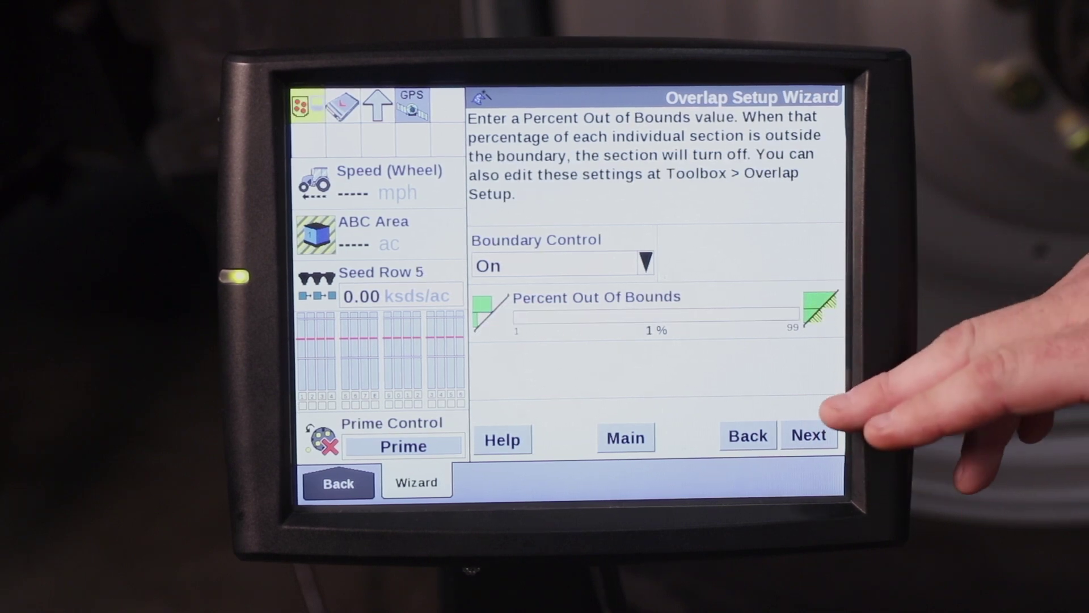
{"action": "left_click", "coordinate": [809, 435]}
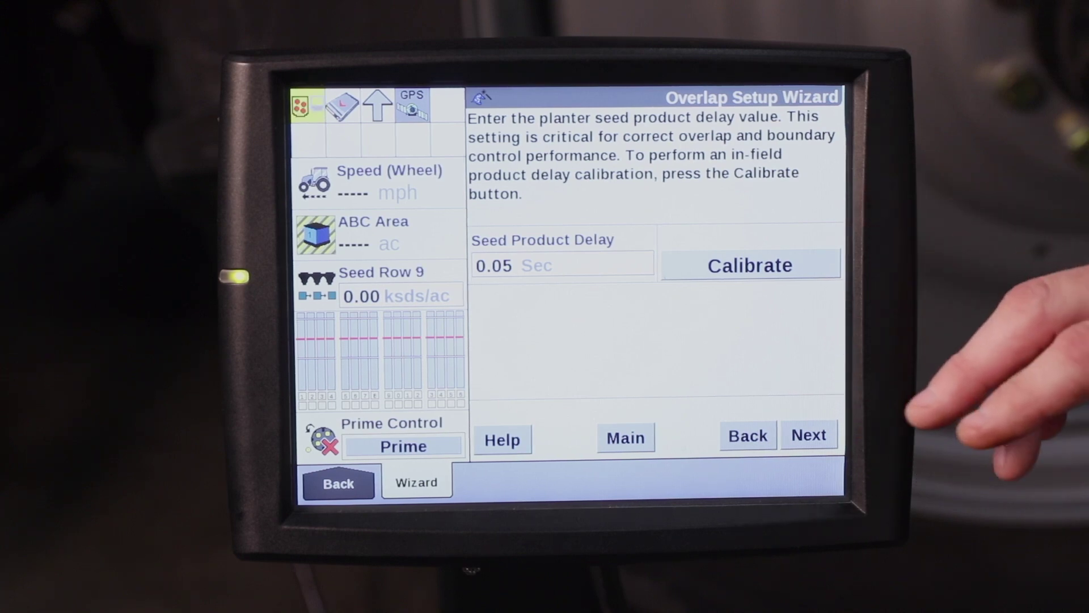
{"action": "left_click", "coordinate": [809, 435]}
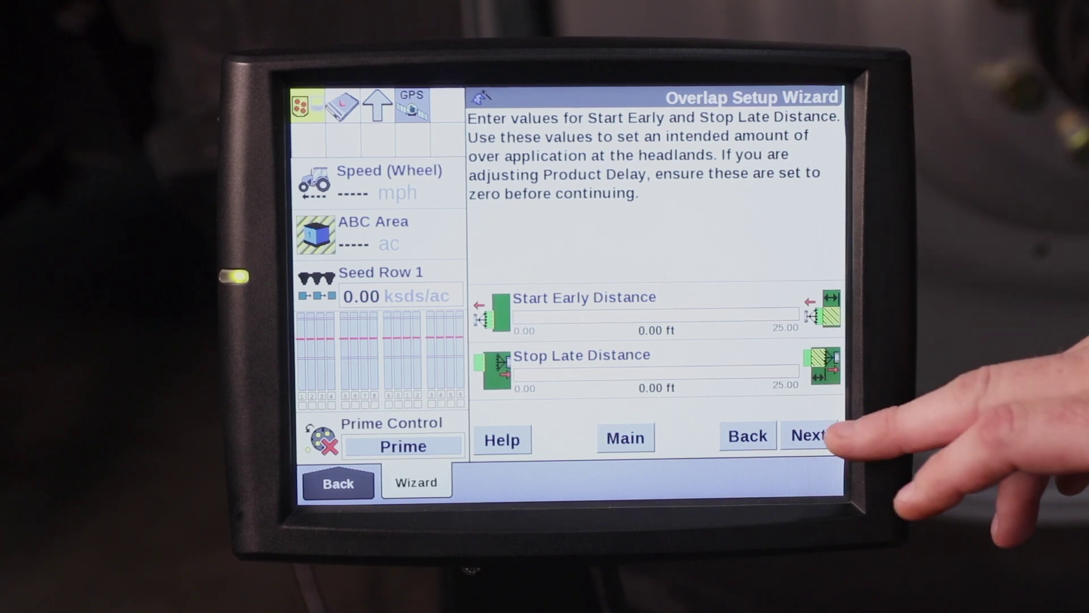
{"action": "left_click", "coordinate": [811, 435]}
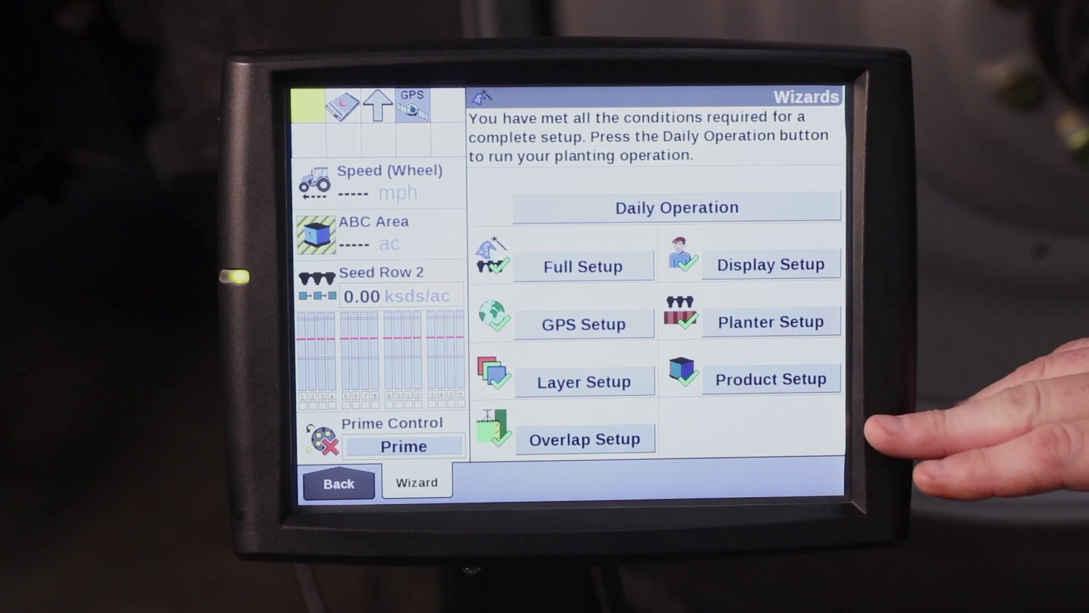